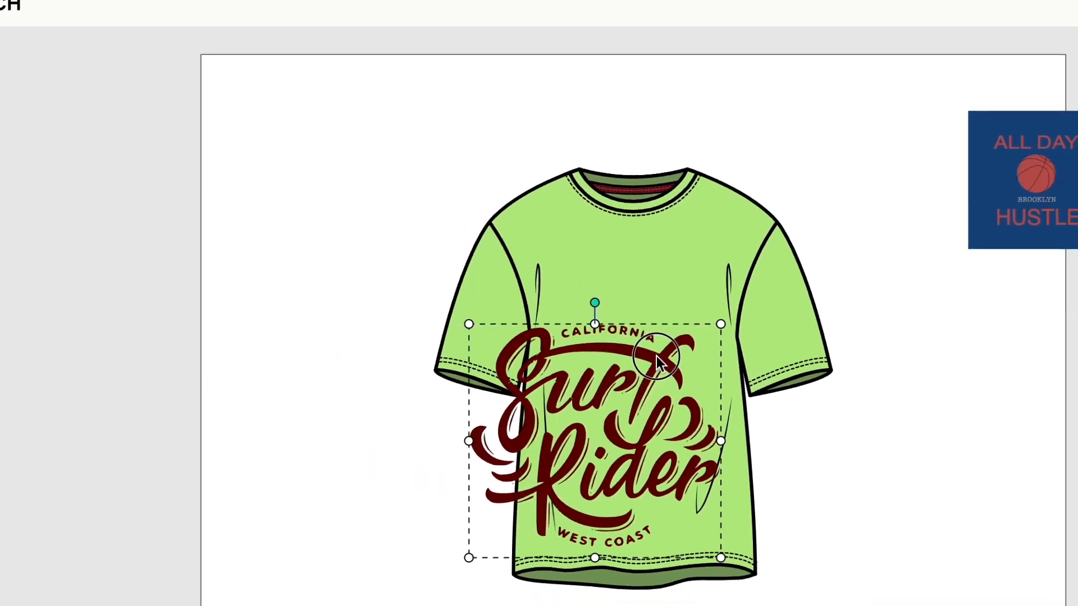
# Move the Surf Rider graphic up onto the chest of the green T-shirt.
pyautogui.moveTo(571, 389); pyautogui.dragTo(557, 237)
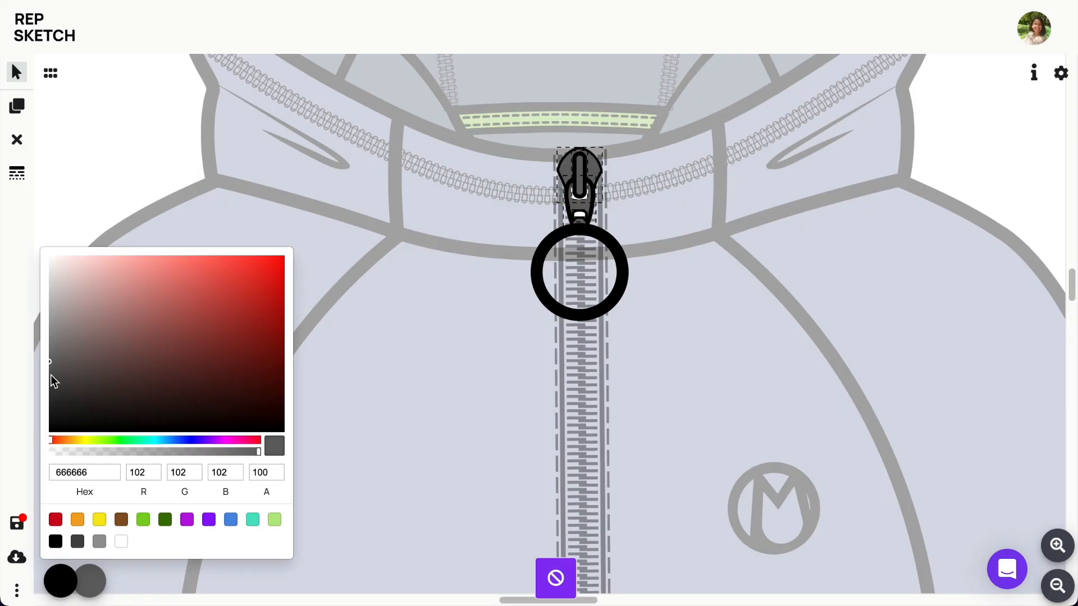
# Darken the gray fill of the hoodie's zipper pull to black.
pyautogui.moveTo(52, 367); pyautogui.dragTo(45, 414)
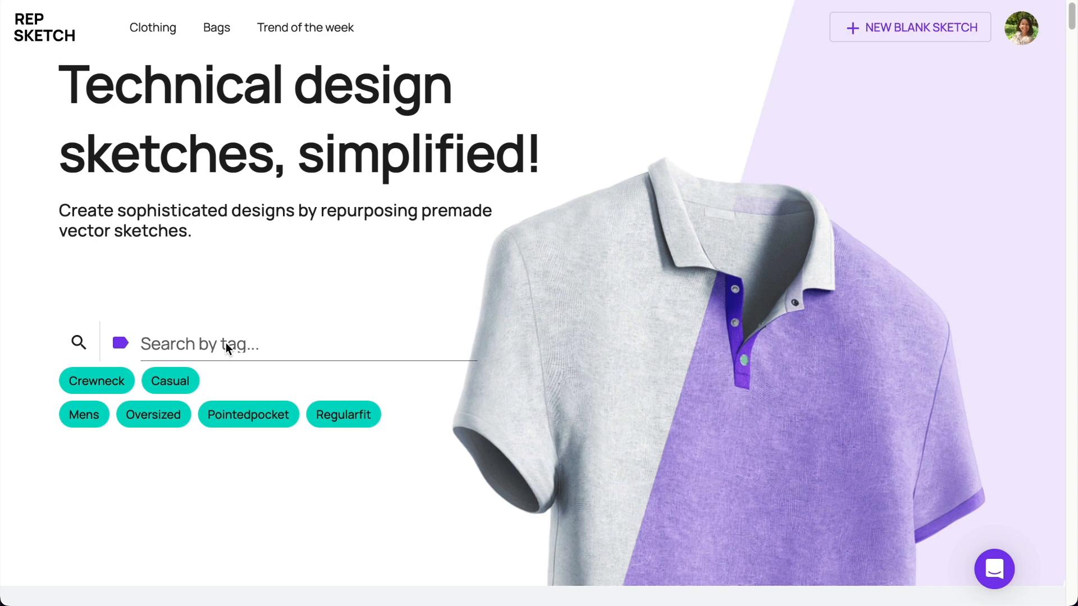
# Search the premade sketches by the Sweatpant tag and open the green women's sweatpants for editing.
pyautogui.click(226, 344)
pyautogui.write('SWEAT')
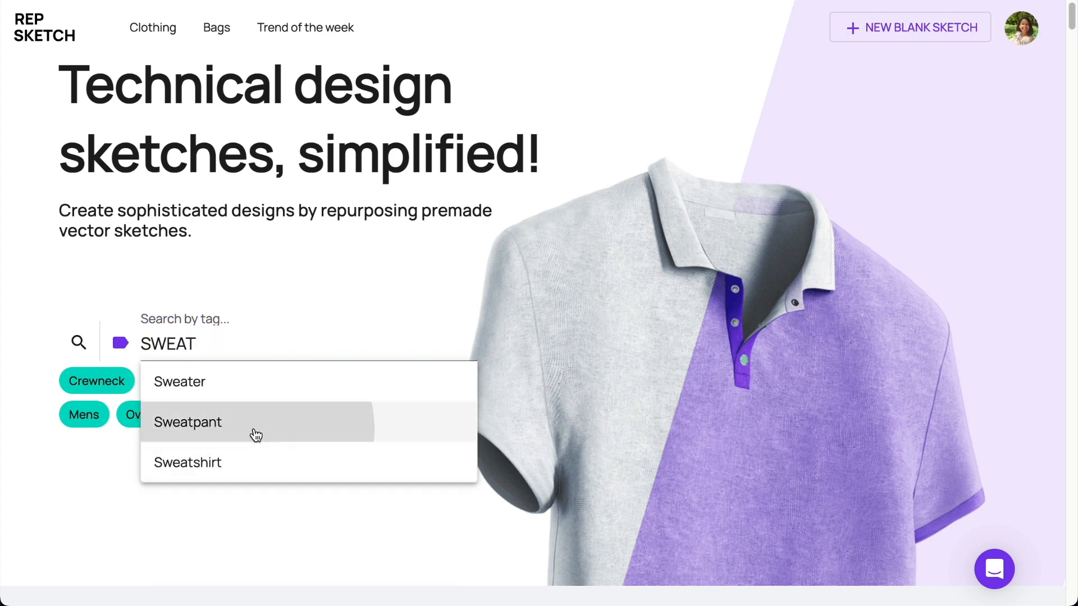
pyautogui.click(256, 435)
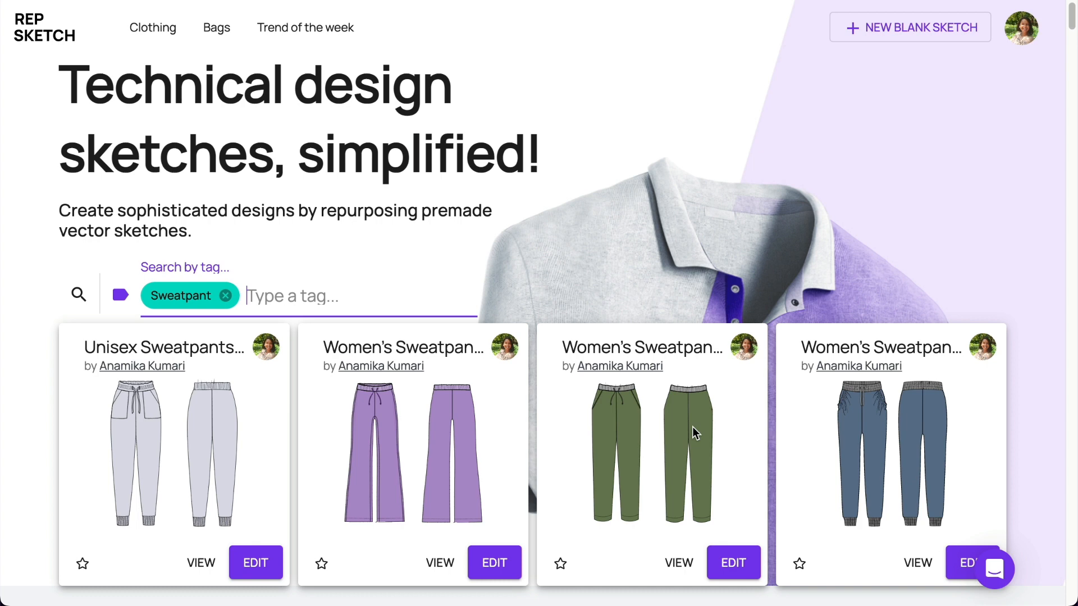
pyautogui.click(732, 564)
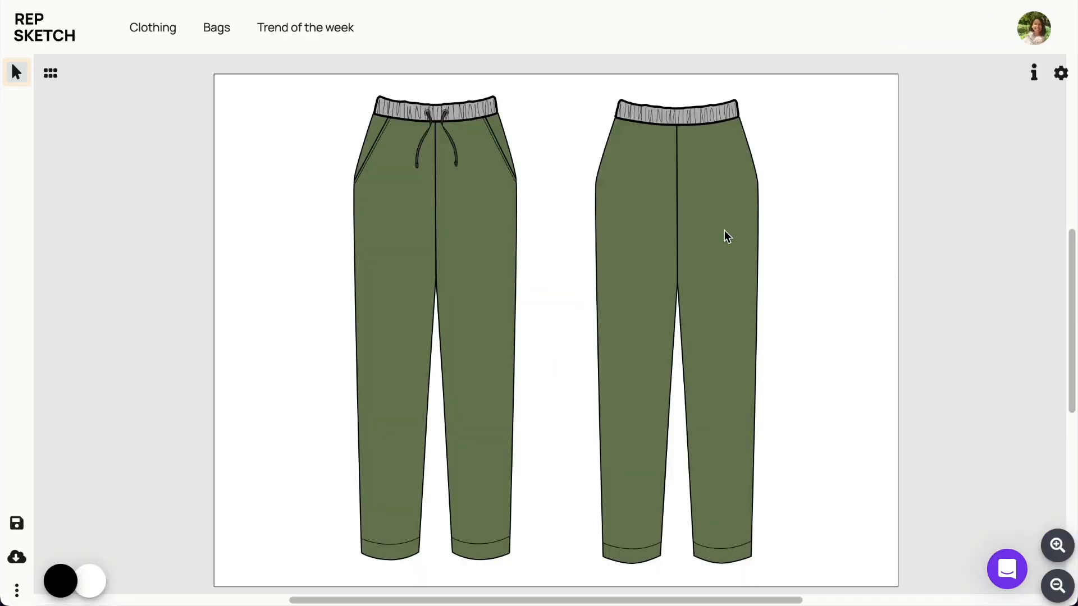
# Delete the back view of the sweatpants and move the front view to the middle of the artboard.
pyautogui.click(697, 245)
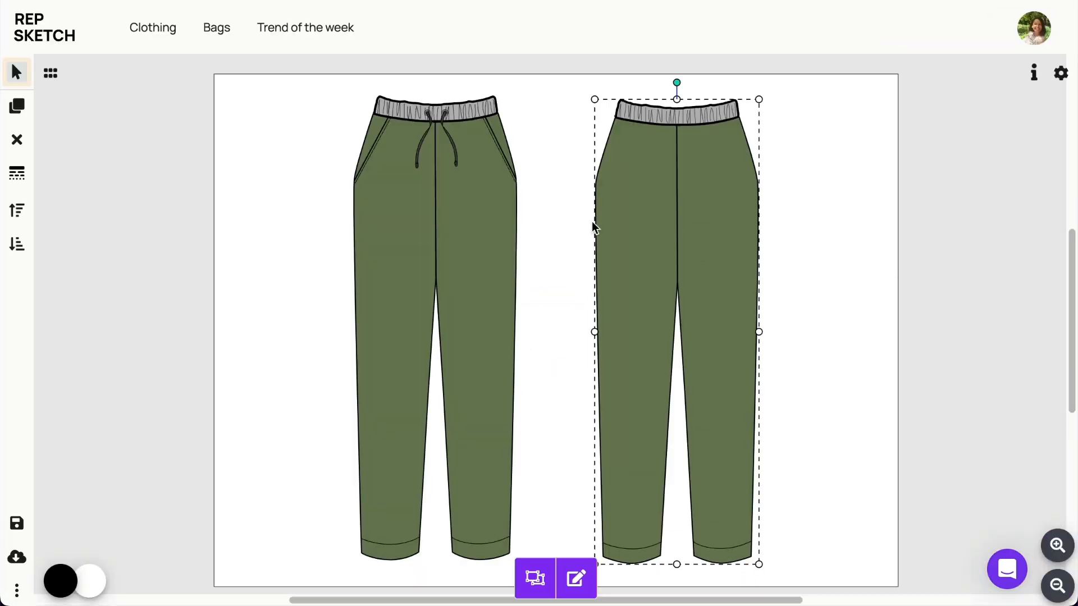
pyautogui.click(28, 149)
pyautogui.moveTo(469, 316); pyautogui.dragTo(590, 307)
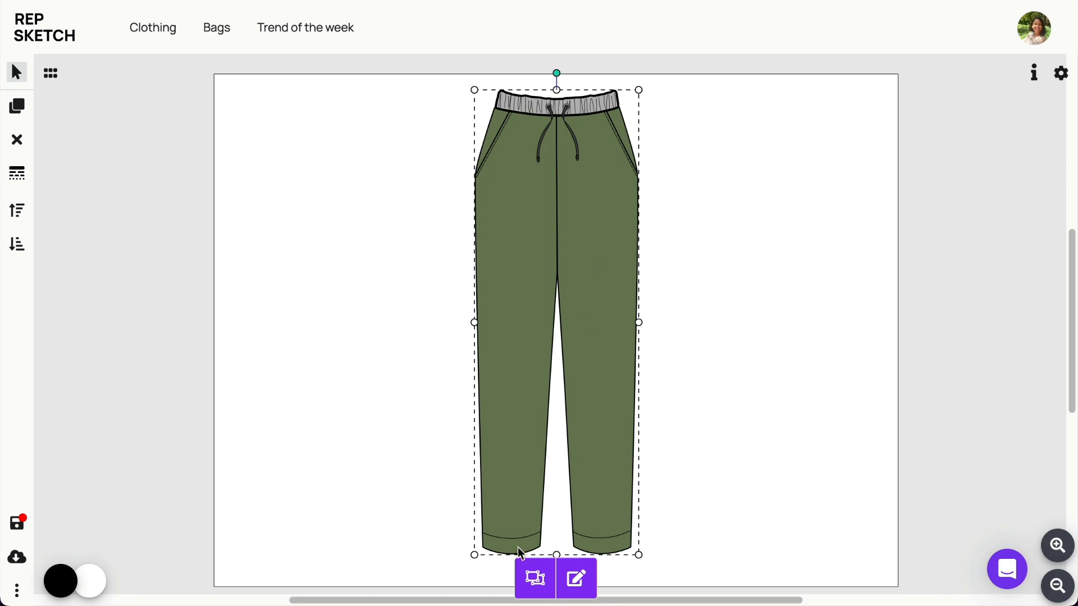
# Ungroup the front view and delete its elasticated drawstring waistband.
pyautogui.click(536, 579)
pyautogui.click(589, 108)
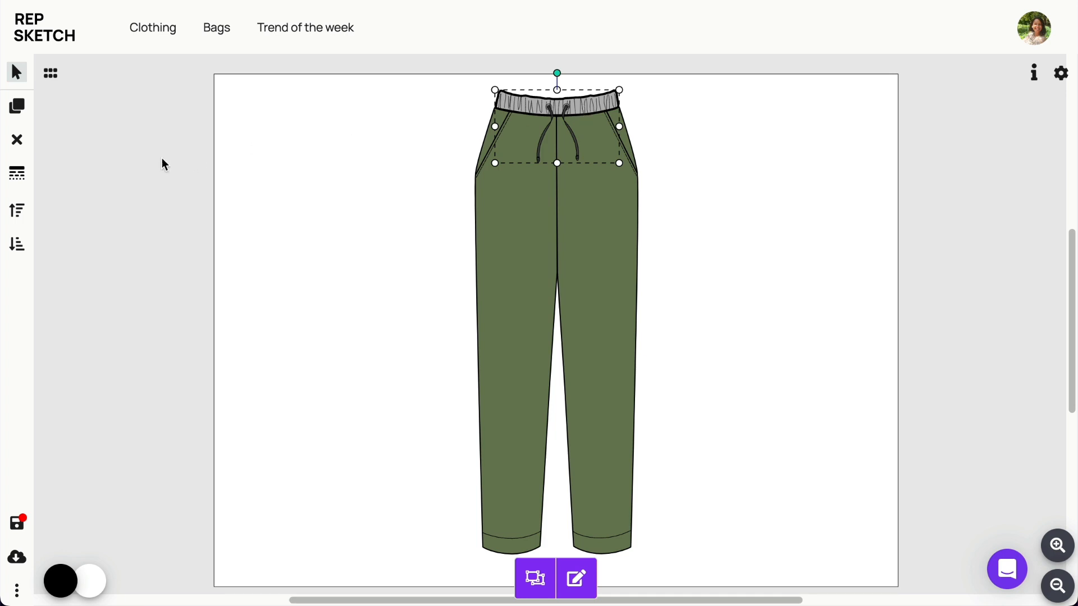
pyautogui.click(16, 140)
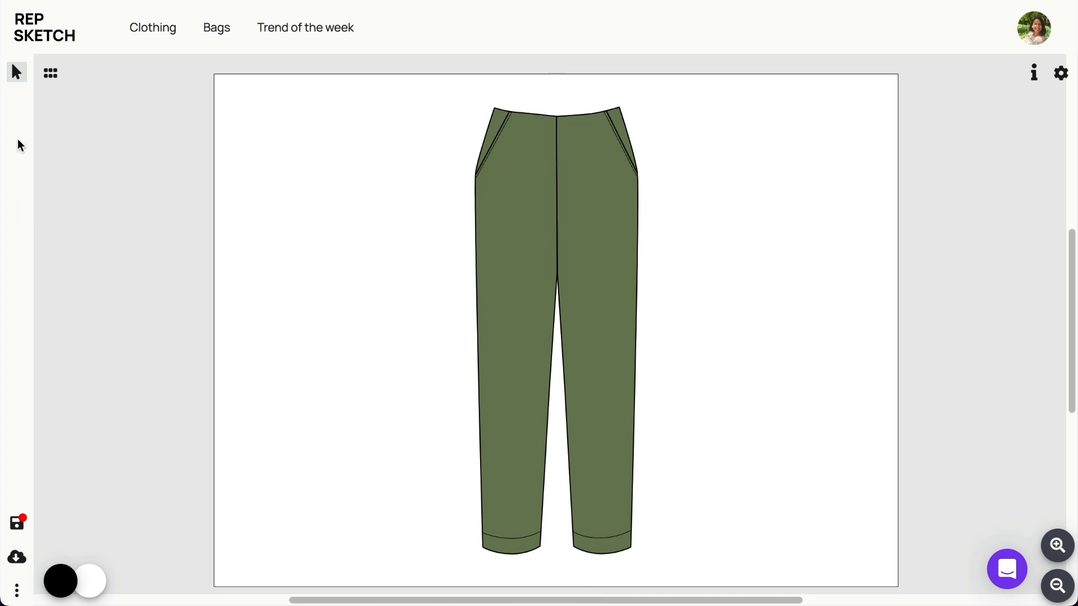
# Browse the waistband components for bottoms and add the waistband with a buckled belt and belt loops to the artboard.
pyautogui.click(50, 73)
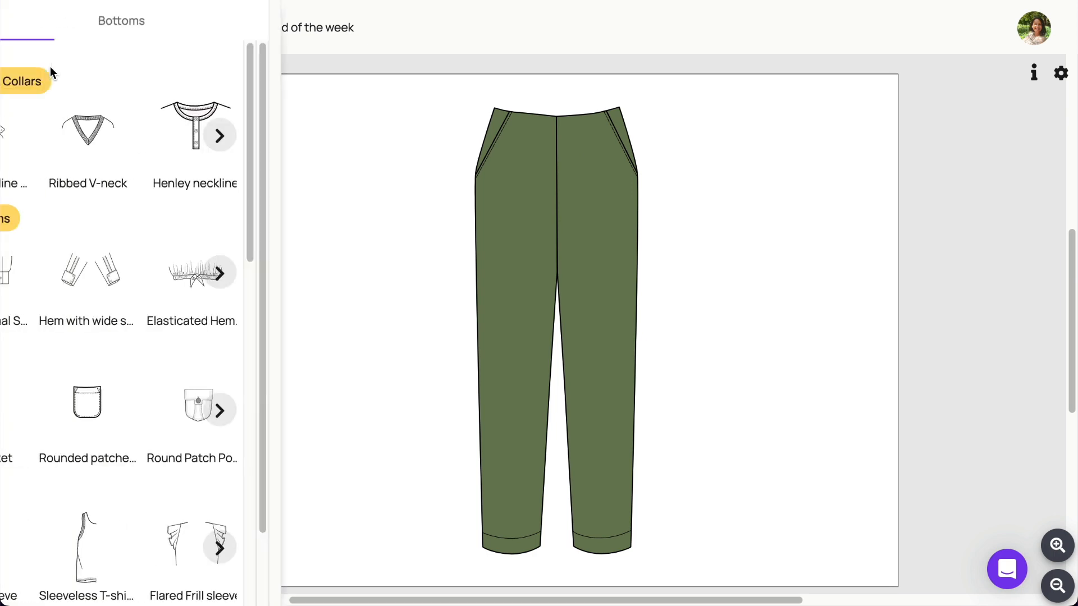
pyautogui.click(270, 33)
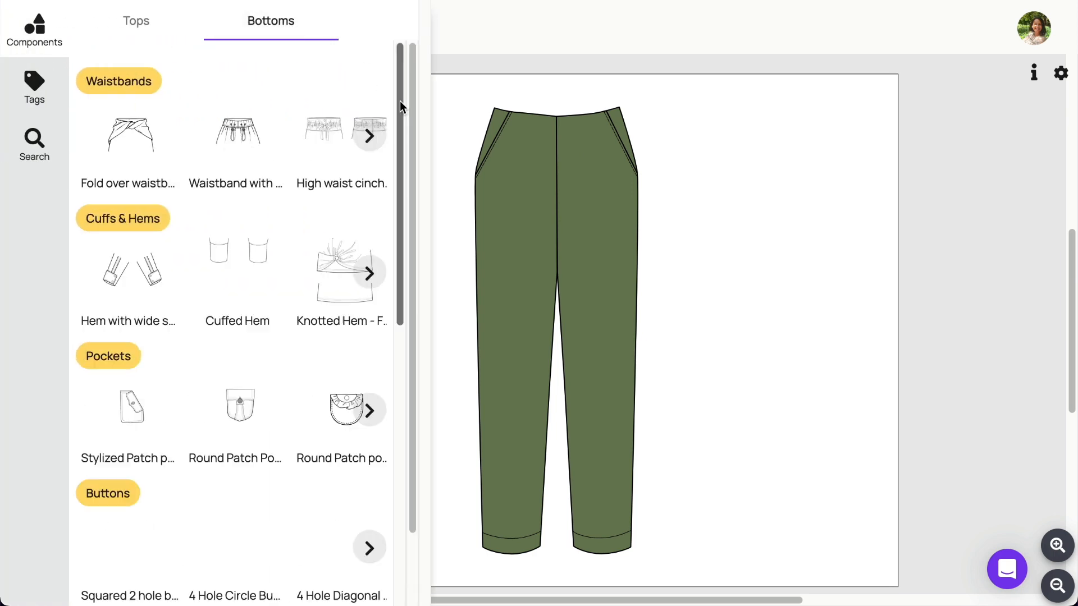
pyautogui.moveTo(401, 106)
pyautogui.mouseDown()
pyautogui.moveTo(402, 519)
pyautogui.moveTo(406, 103)
pyautogui.mouseUp()
pyautogui.click(368, 134)
pyautogui.click(369, 134)
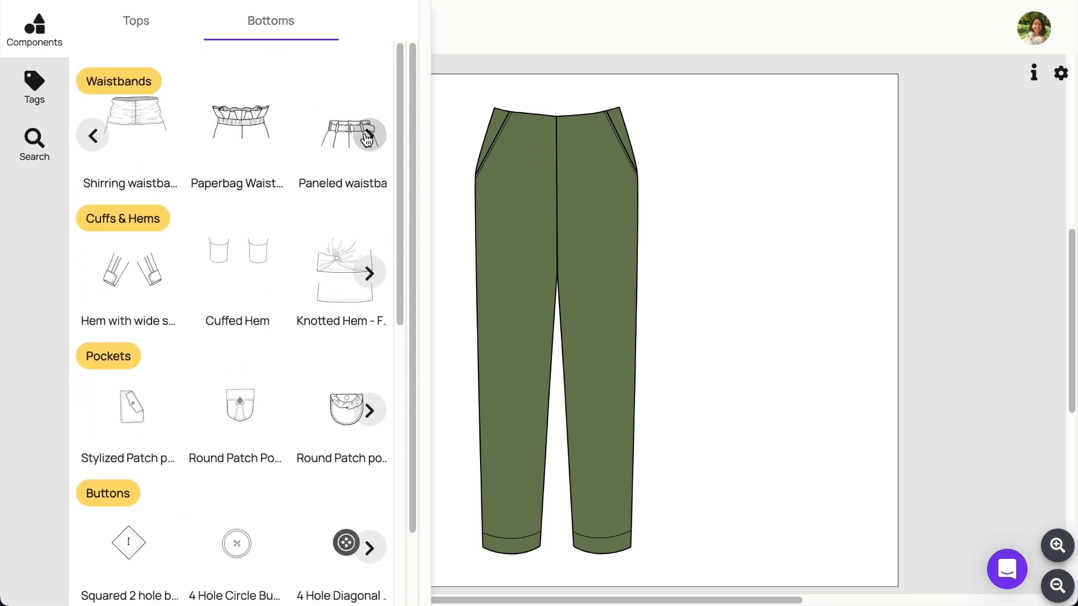
pyautogui.click(369, 135)
pyautogui.click(367, 138)
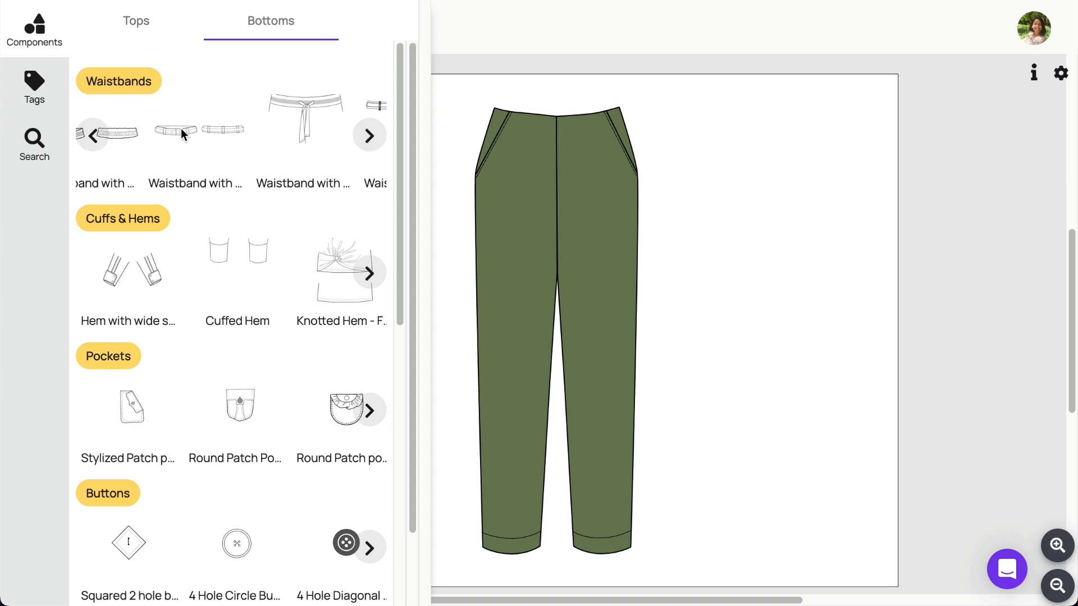
pyautogui.moveTo(181, 134); pyautogui.dragTo(658, 201)
# Ungroup the inserted waistband component and delete its back-view piece.
pyautogui.click(422, 185)
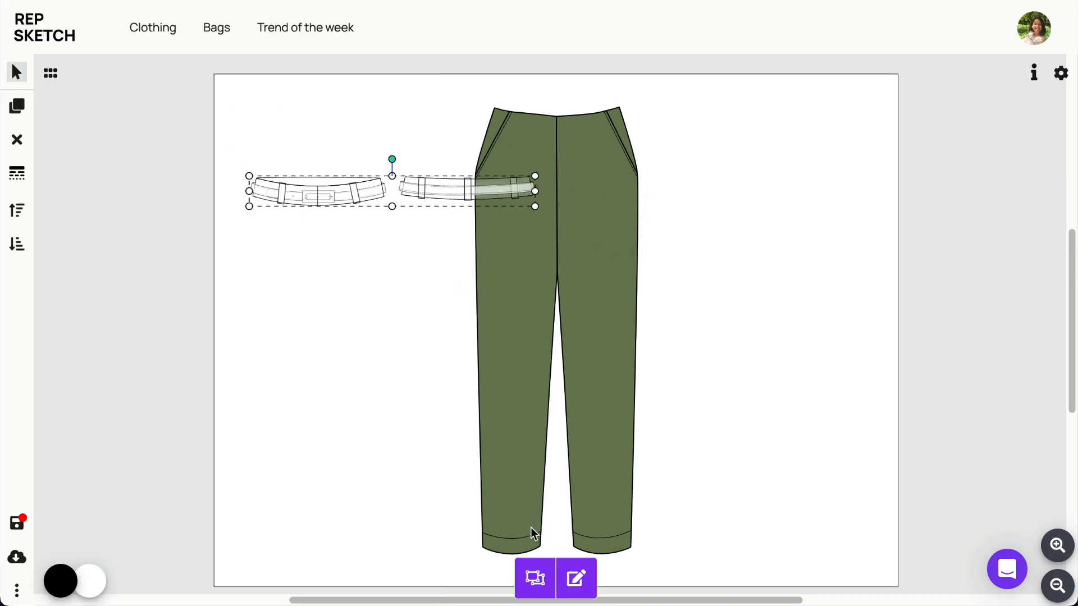
pyautogui.click(532, 588)
pyautogui.click(397, 277)
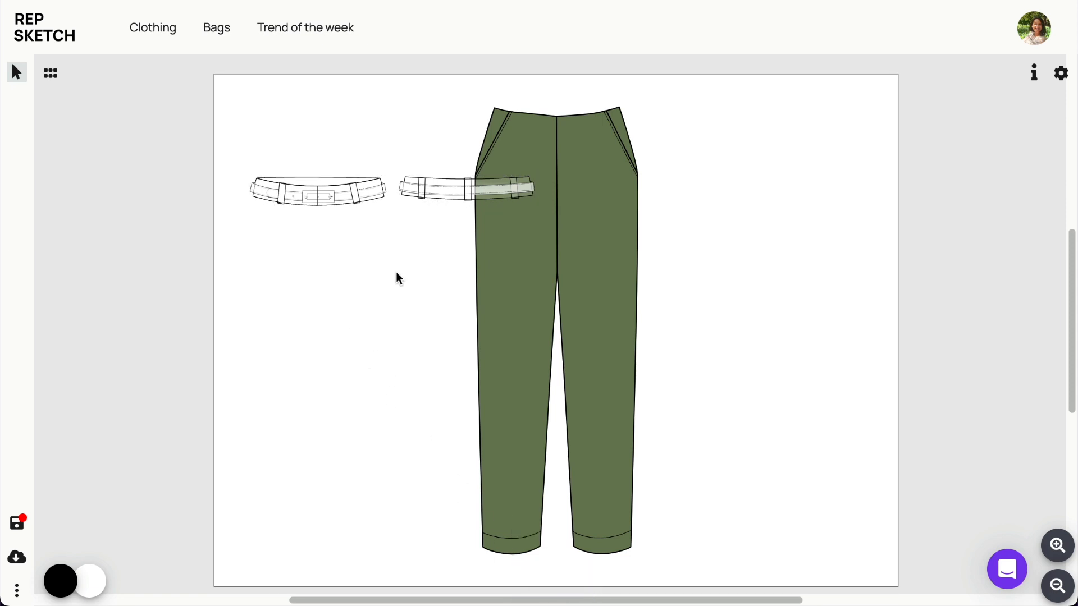
pyautogui.click(415, 185)
pyautogui.click(17, 140)
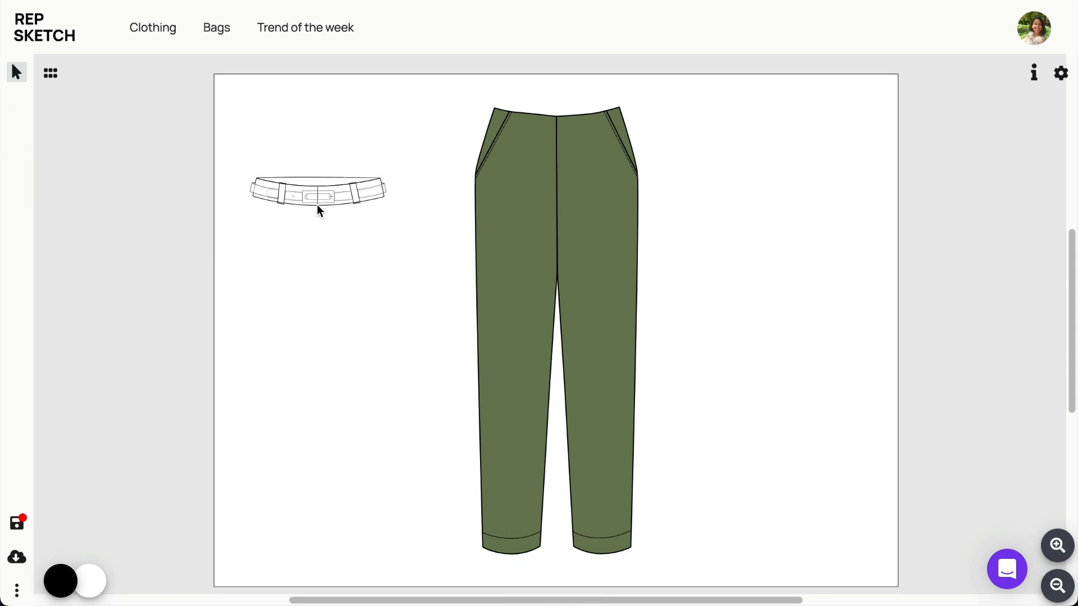
# Place the front belted waistband on the upper edge of the pants and scale it to fit their width.
pyautogui.moveTo(319, 211); pyautogui.dragTo(558, 117)
pyautogui.moveTo(628, 120); pyautogui.dragTo(623, 118)
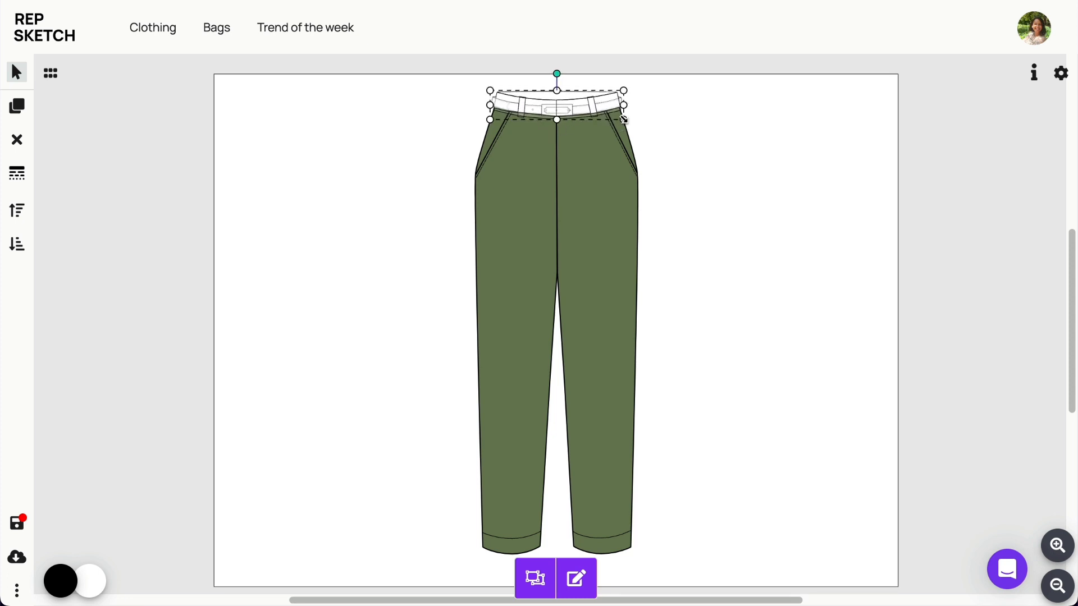
pyautogui.click(673, 117)
pyautogui.click(1059, 546)
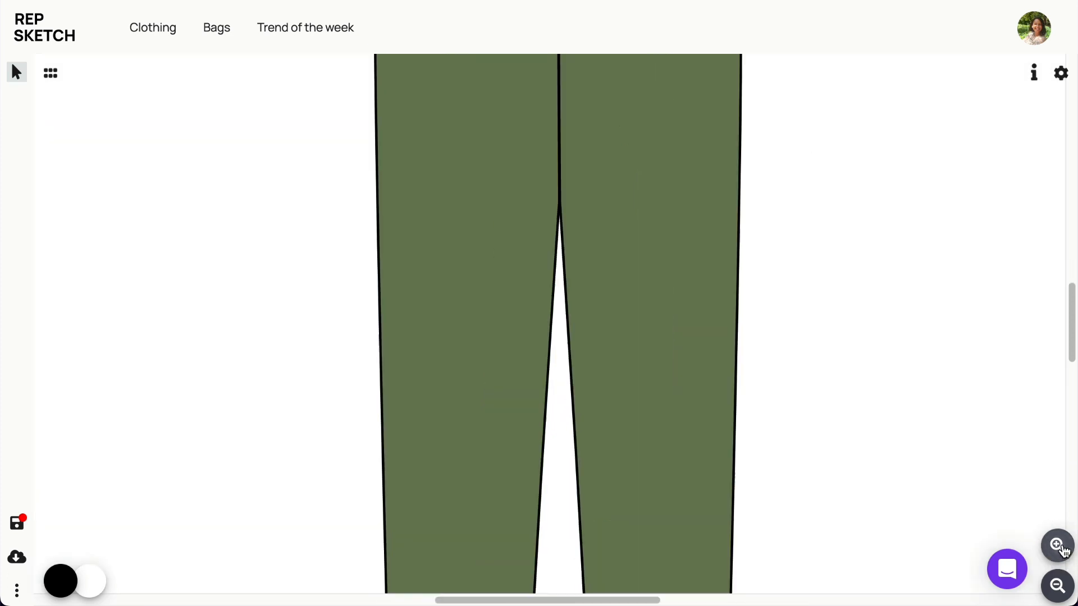
pyautogui.moveTo(1073, 320); pyautogui.dragTo(1071, 270)
pyautogui.click(616, 255)
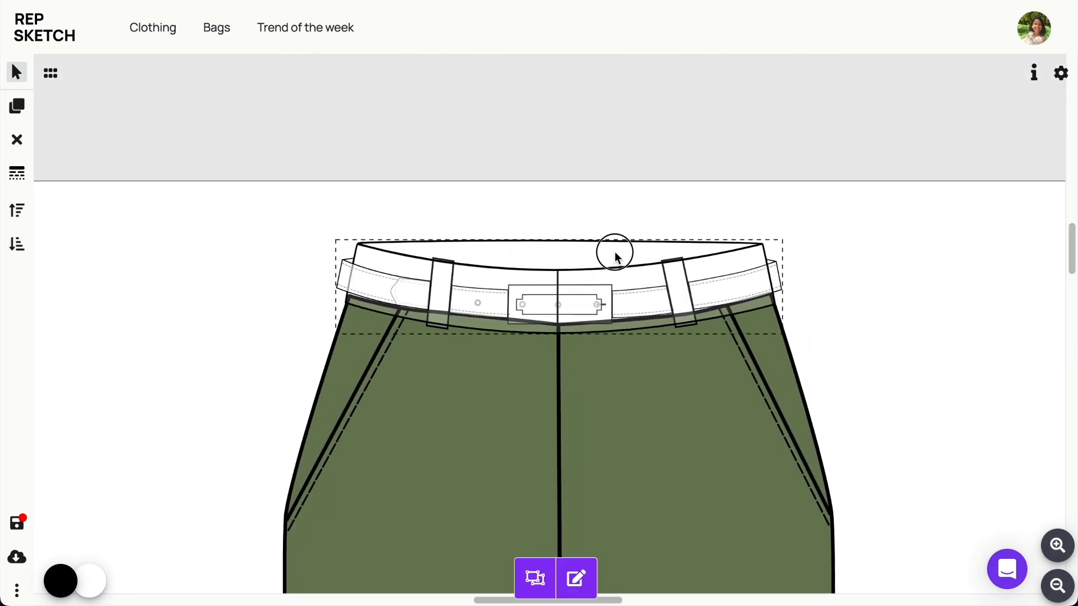
pyautogui.moveTo(615, 257); pyautogui.dragTo(616, 260)
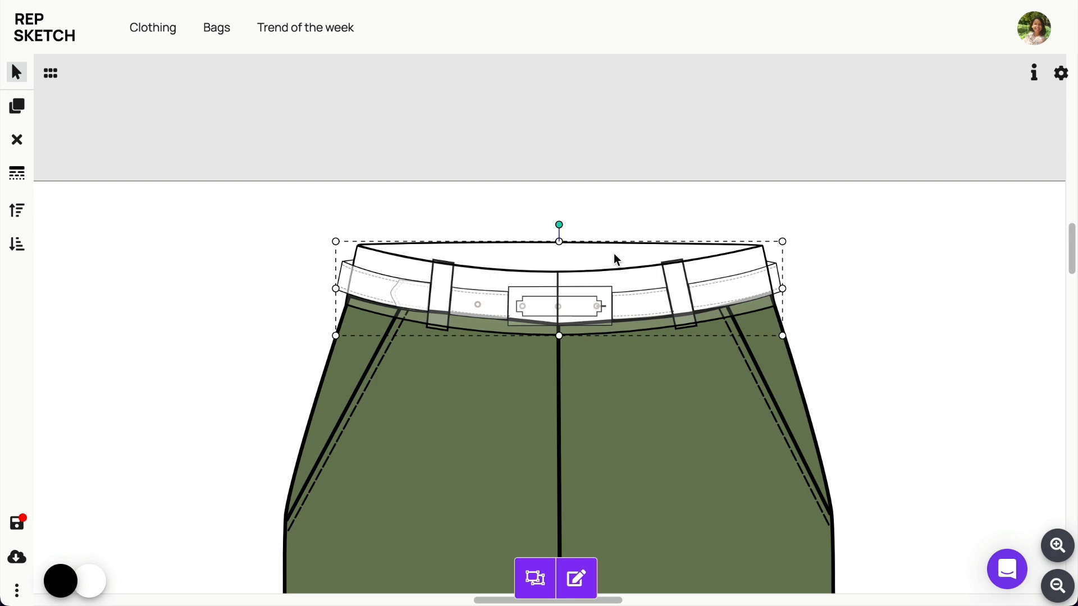
# Open the waistband group for editing and fill its inside back area with dark gray.
pyautogui.click(535, 578)
pyautogui.click(575, 579)
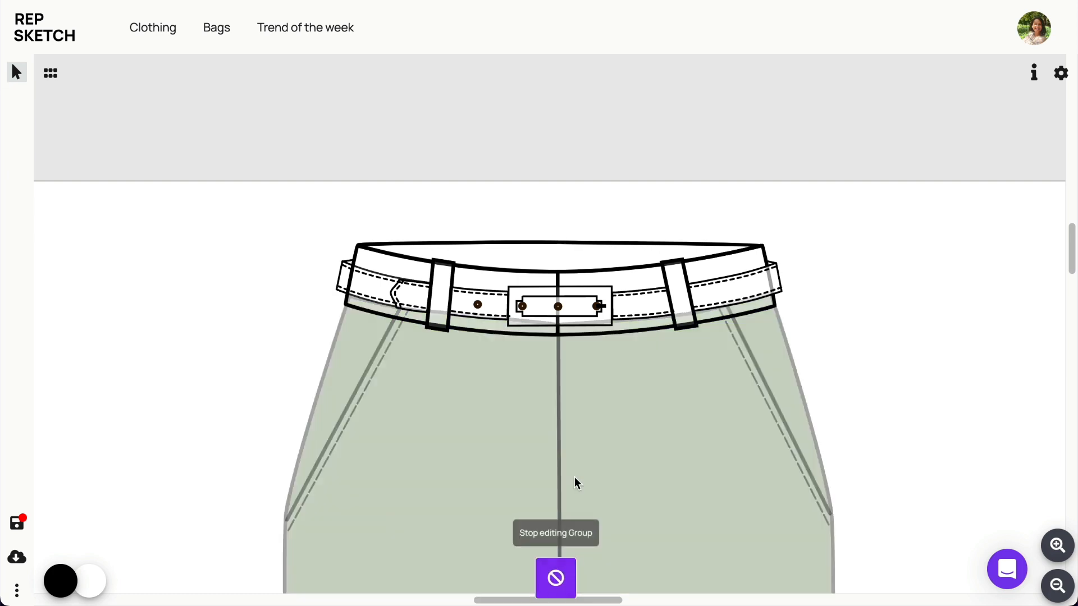
pyautogui.click(545, 258)
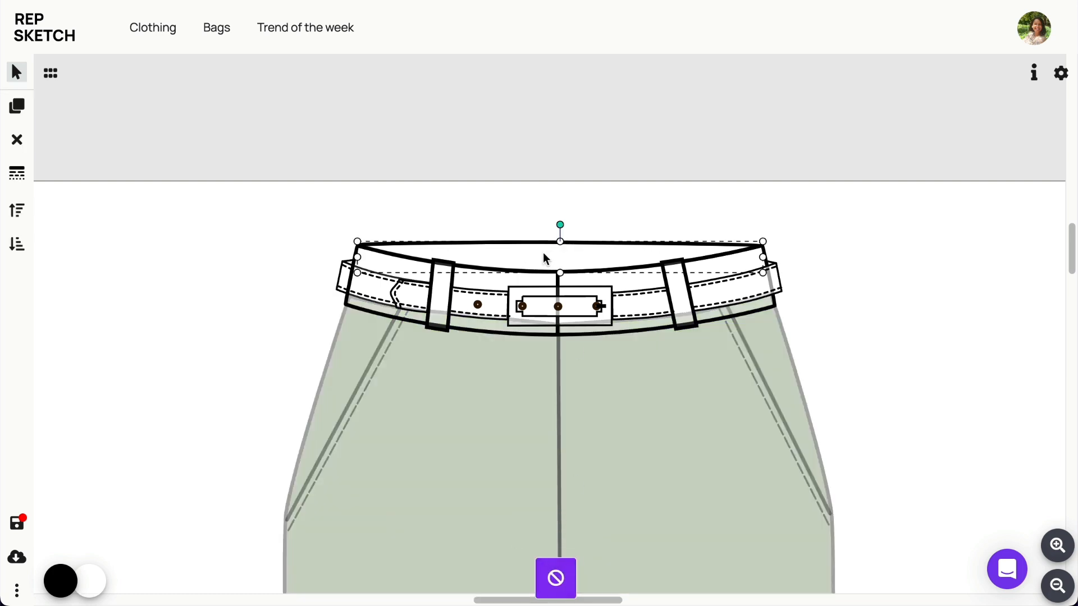
pyautogui.click(90, 582)
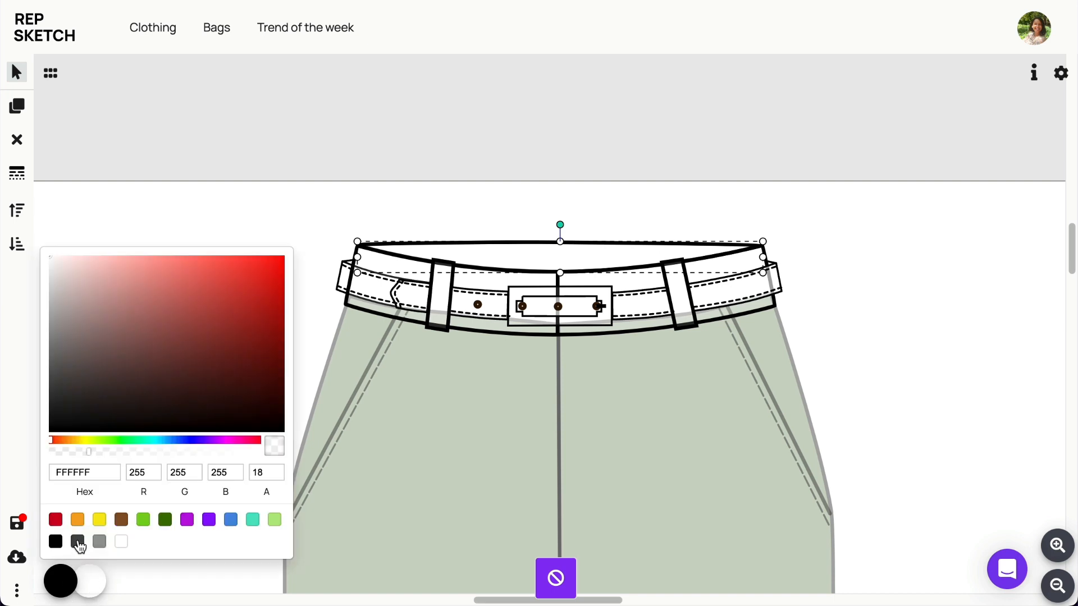
pyautogui.click(78, 541)
# Fill the front waistband panel with the muted blue 4B5E74.
pyautogui.click(384, 270)
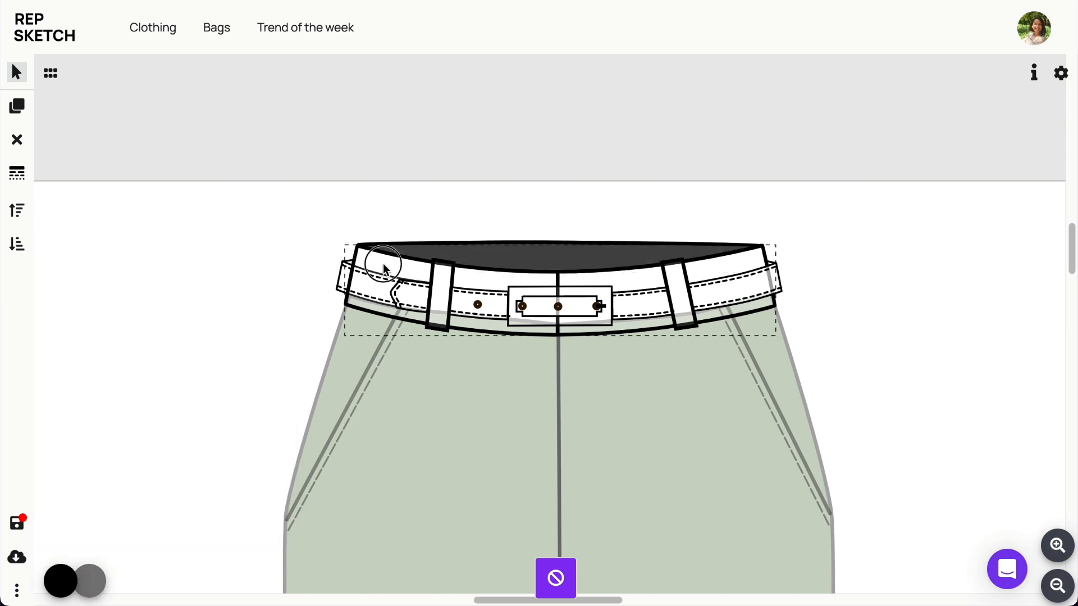
pyautogui.click(384, 271)
pyautogui.click(90, 582)
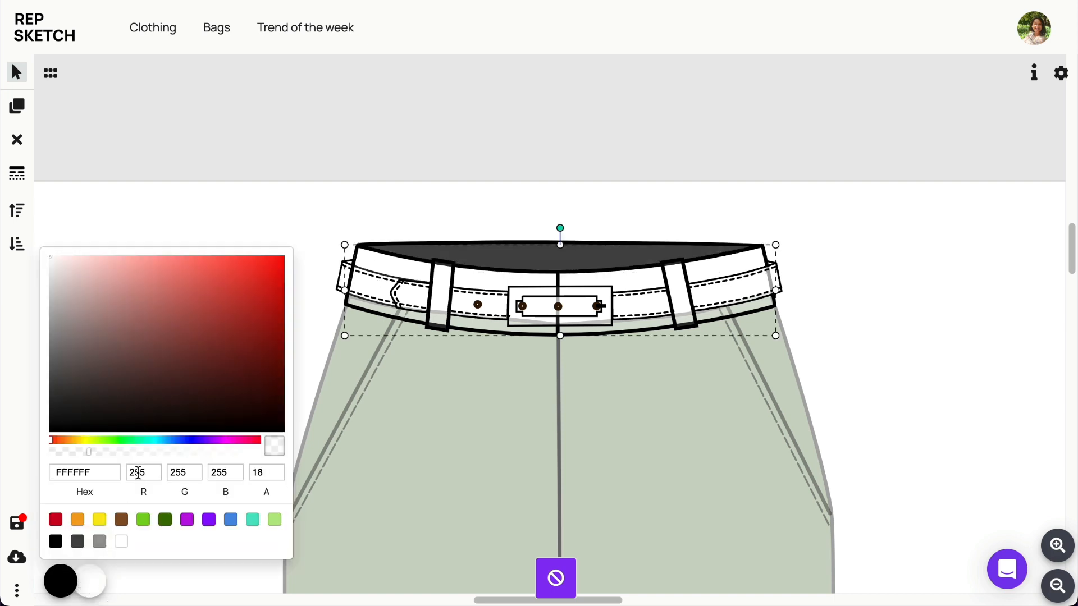
pyautogui.click(231, 520)
pyautogui.moveTo(210, 283); pyautogui.dragTo(133, 352)
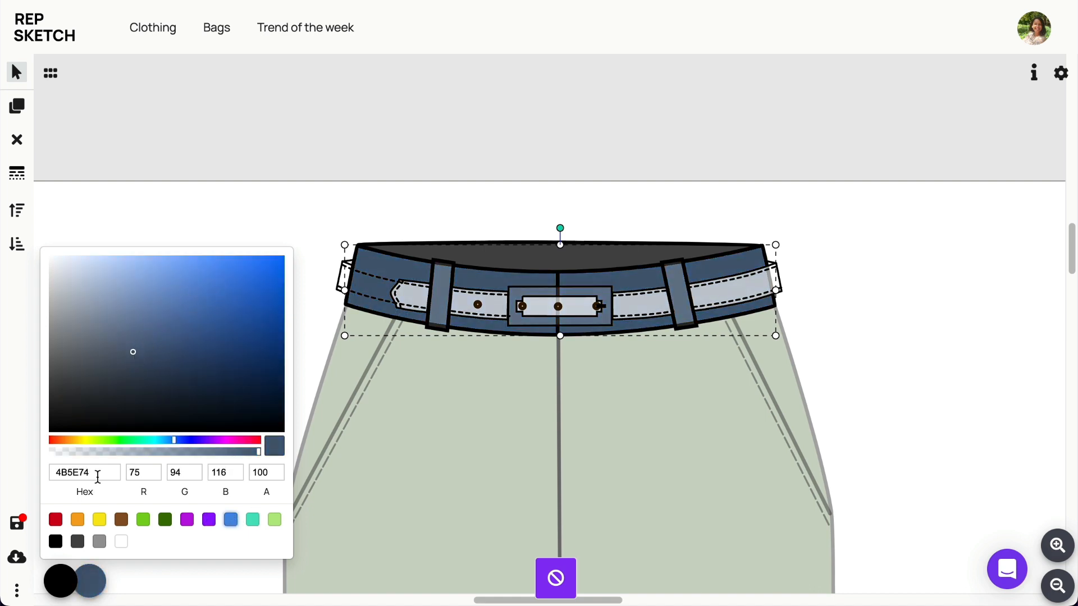
# Copy the waistband's hex color 4B5E74 and apply it to both belt loops.
pyautogui.moveTo(98, 477); pyautogui.dragTo(50, 475)
pyautogui.hotkey('ctrl', 'c')
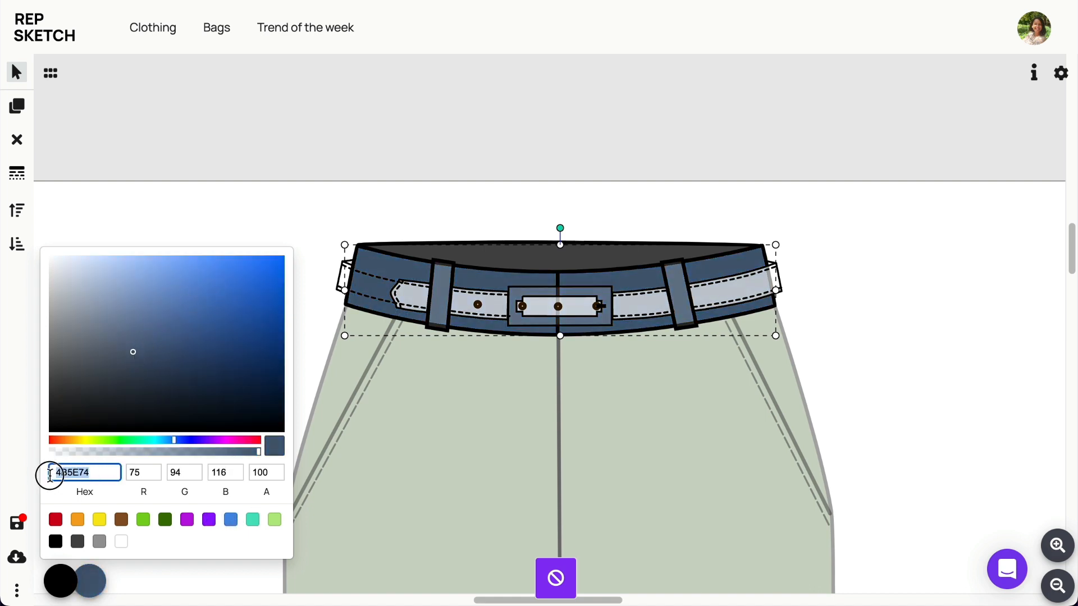
pyautogui.click(442, 276)
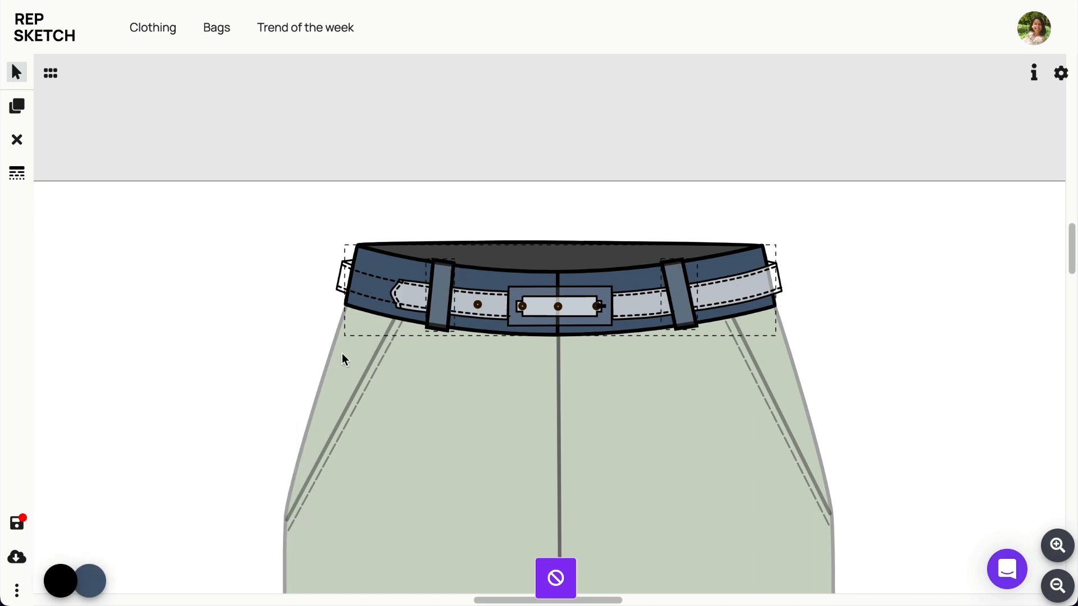
pyautogui.click(91, 581)
pyautogui.moveTo(96, 472); pyautogui.dragTo(42, 476)
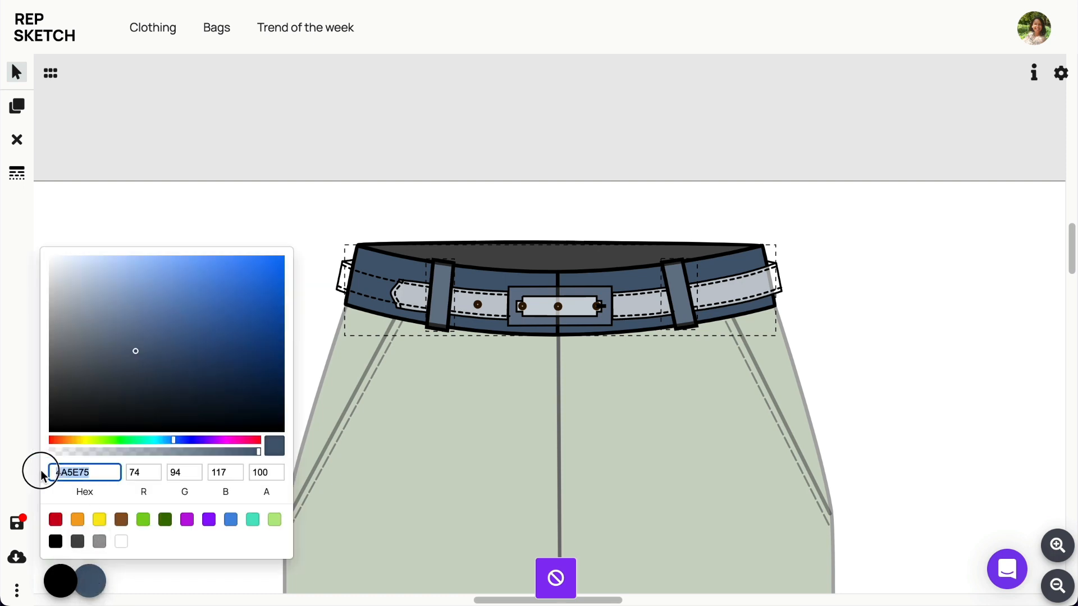
pyautogui.hotkey('ctrl', 'v')
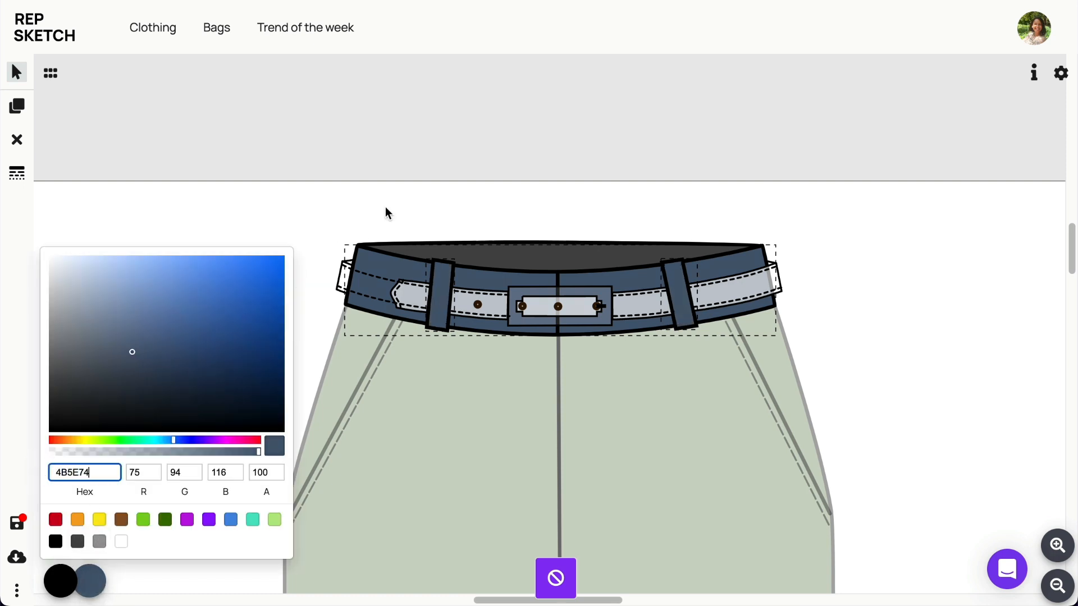
pyautogui.click(463, 114)
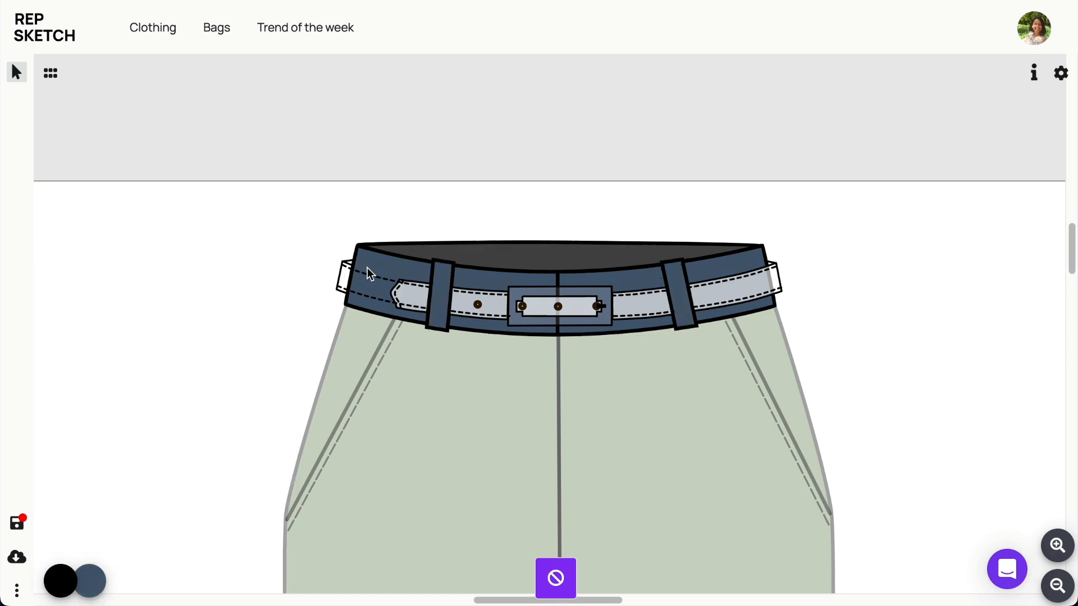
# Send the blue front waistband panel backward, behind the belt pieces.
pyautogui.click(369, 274)
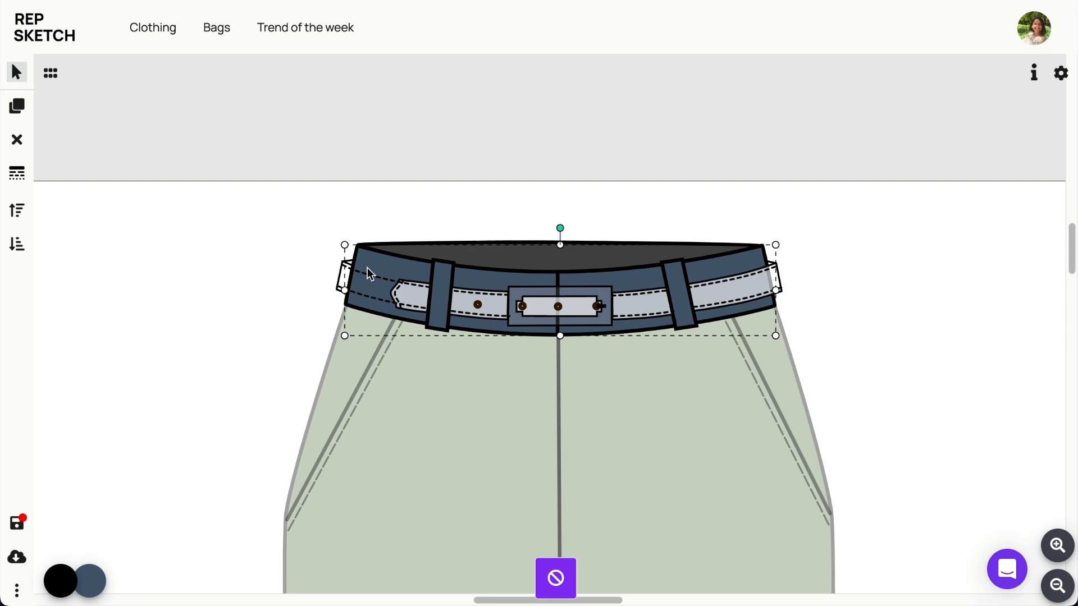
pyautogui.click(16, 244)
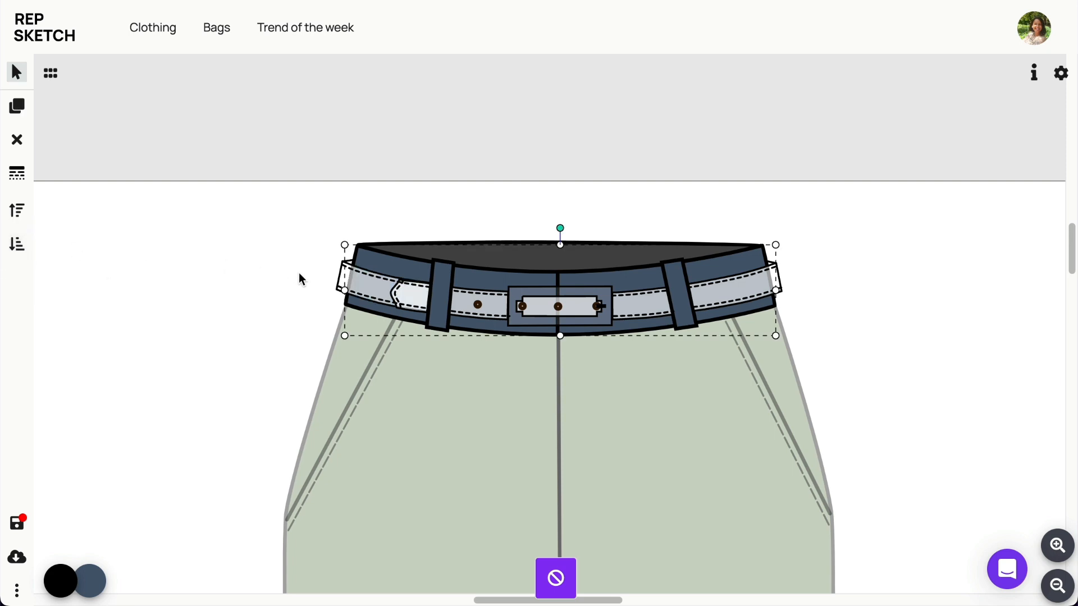
# Fill the belt strap pieces with dark gray.
pyautogui.click(343, 283)
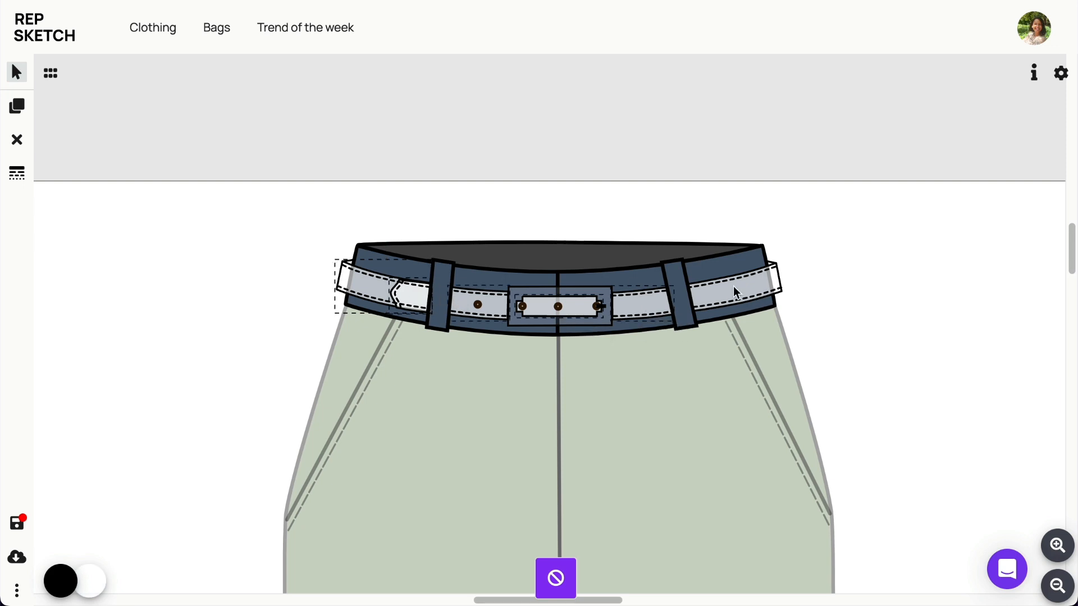
pyautogui.click(90, 582)
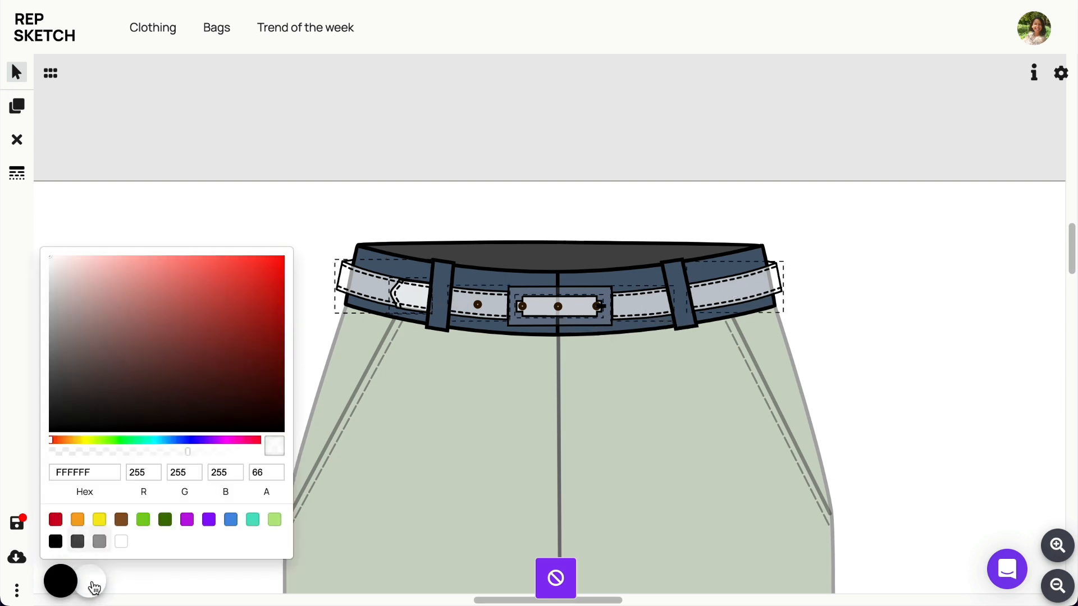
pyautogui.click(78, 542)
# Fill the belt buckle frame with the gray 838383 and leave the waistband group.
pyautogui.moveTo(49, 388)
pyautogui.mouseDown()
pyautogui.moveTo(41, 402)
pyautogui.moveTo(46, 347)
pyautogui.mouseUp()
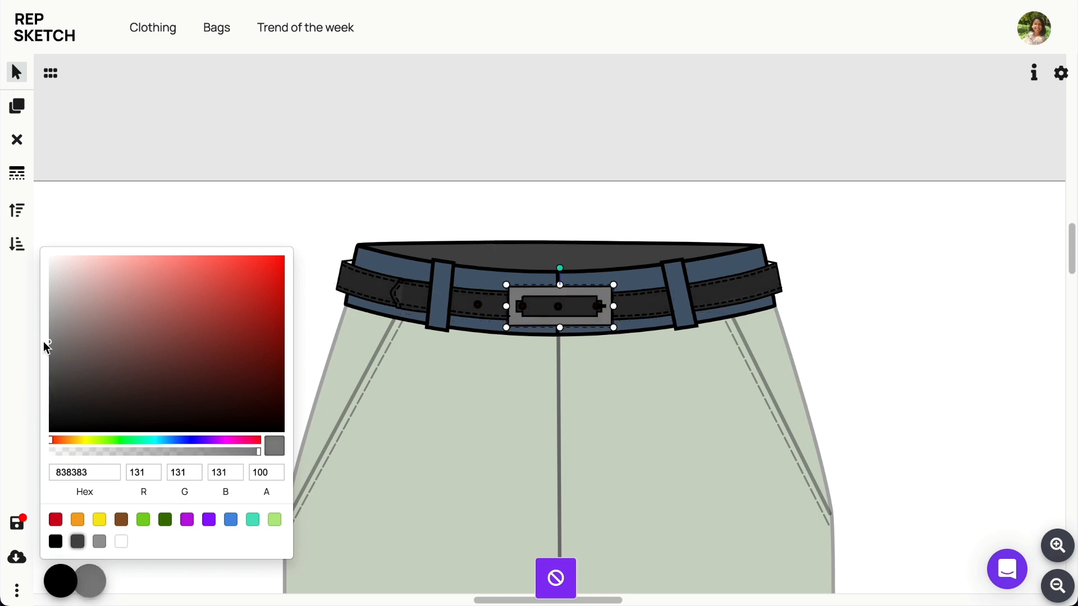
pyautogui.click(554, 583)
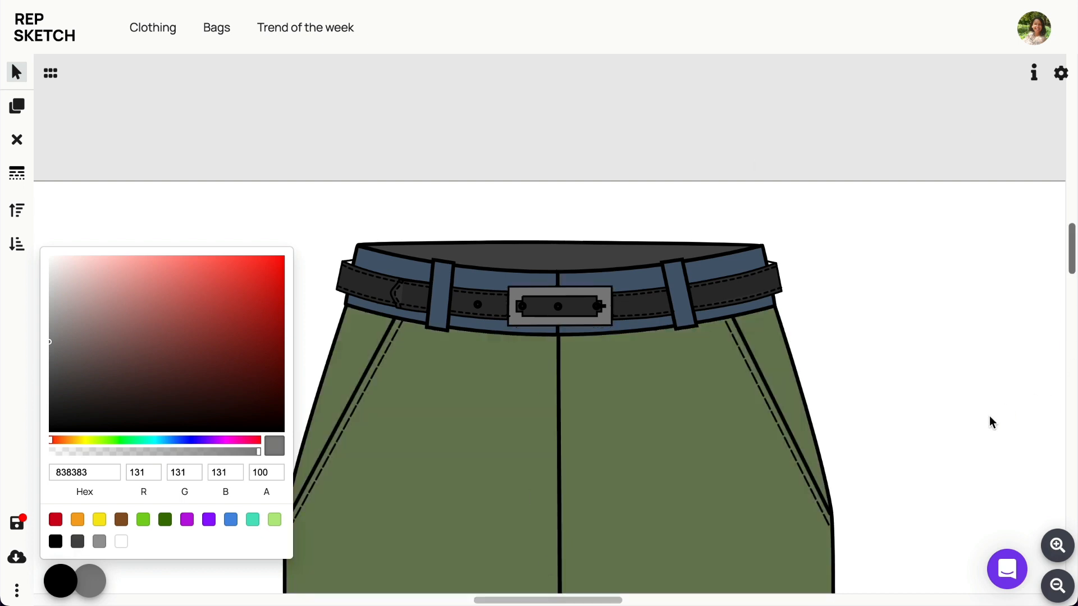
pyautogui.click(951, 435)
# Recolor both trouser legs to the waistband's muted blue, hex 4B5E74.
pyautogui.click(1058, 586)
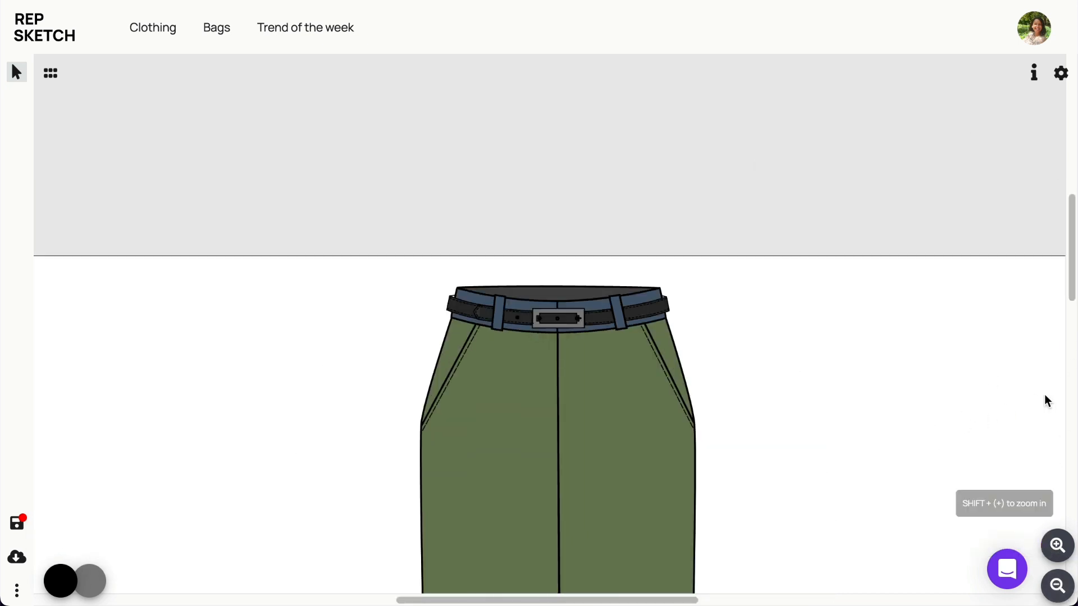
pyautogui.moveTo(1068, 277); pyautogui.dragTo(1066, 315)
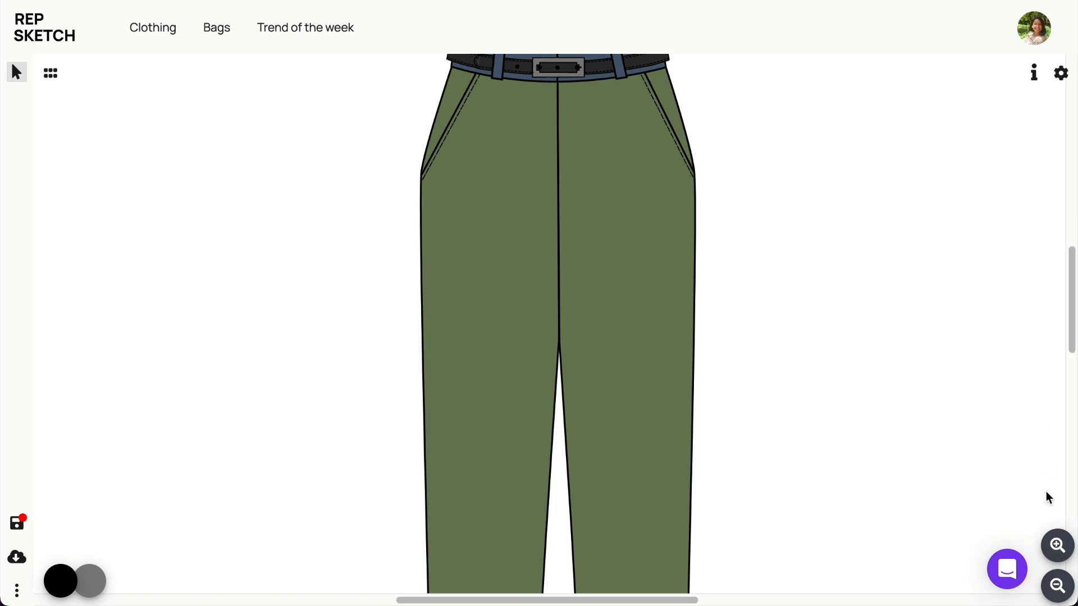
pyautogui.click(1058, 586)
pyautogui.moveTo(1066, 382); pyautogui.dragTo(1066, 402)
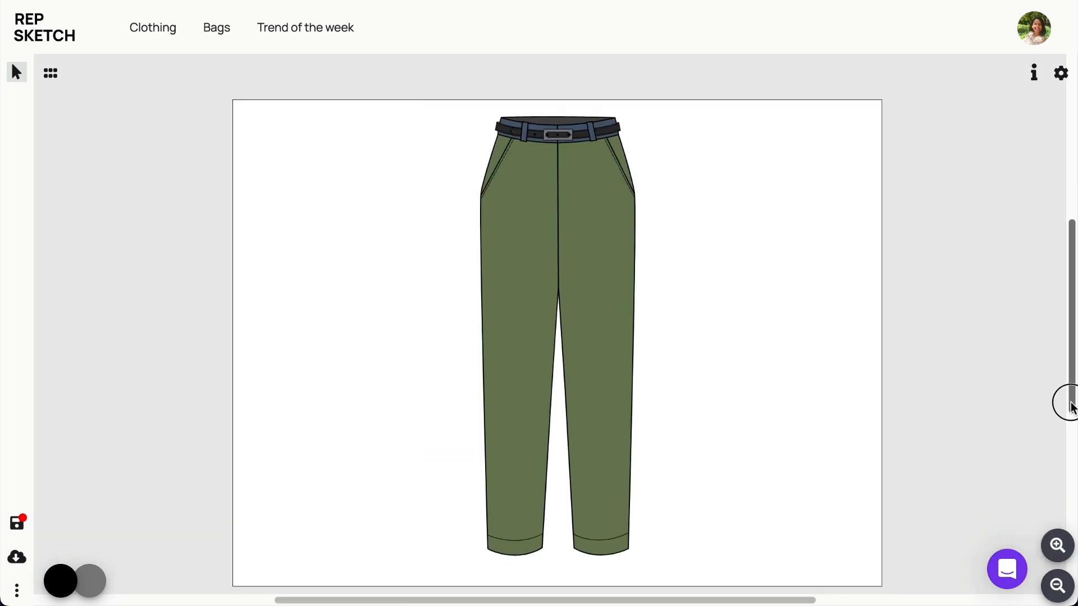
pyautogui.click(608, 406)
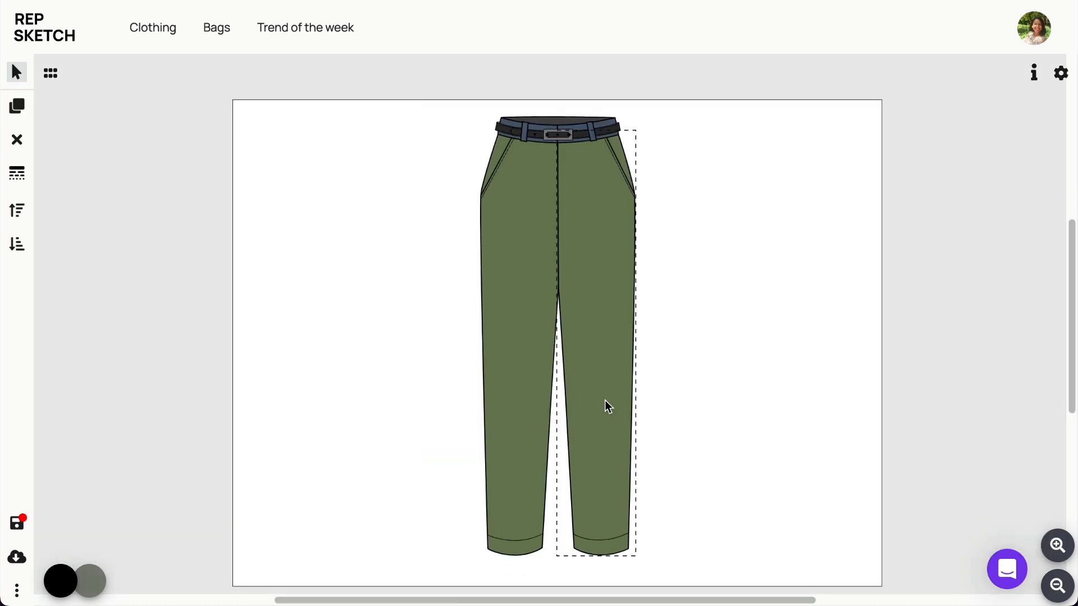
pyautogui.keyDown('shift'); pyautogui.click(520, 426); pyautogui.keyUp('shift')
pyautogui.click(90, 582)
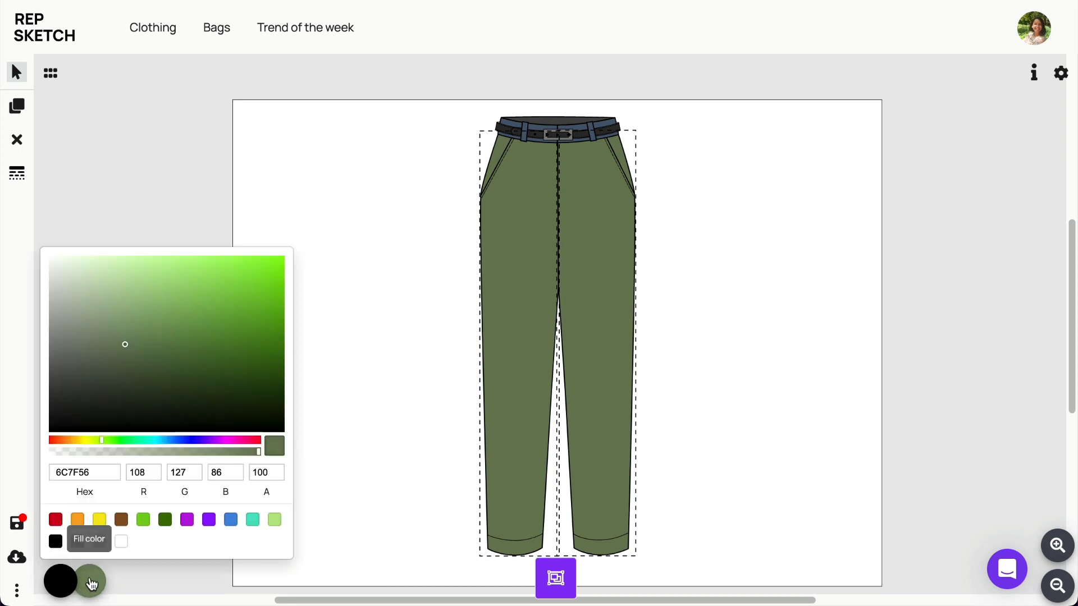
pyautogui.moveTo(90, 473); pyautogui.dragTo(45, 474)
pyautogui.write('4B5E74')
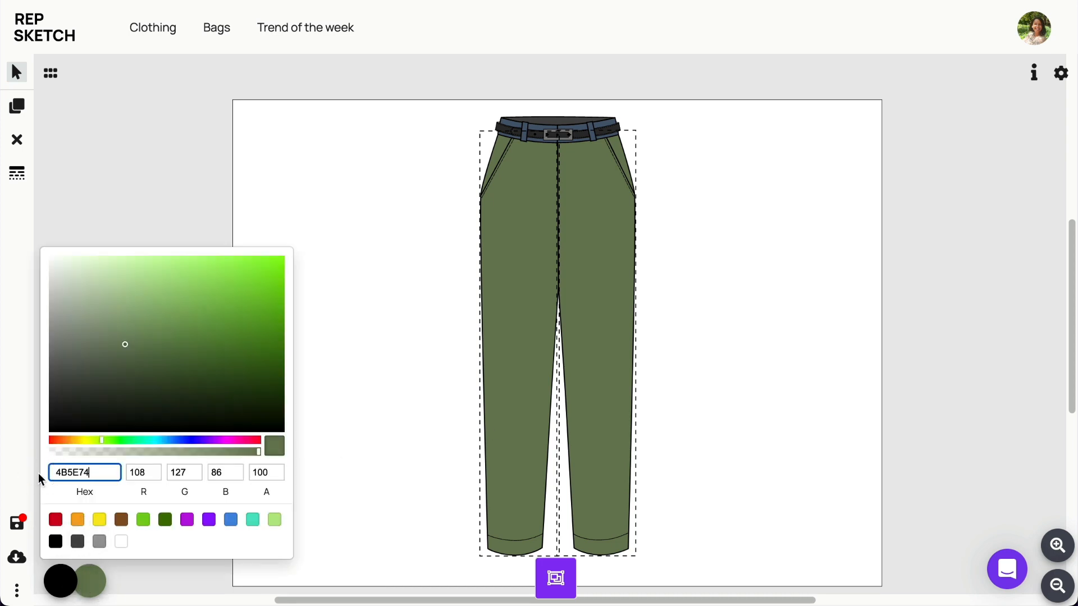
pyautogui.click(368, 211)
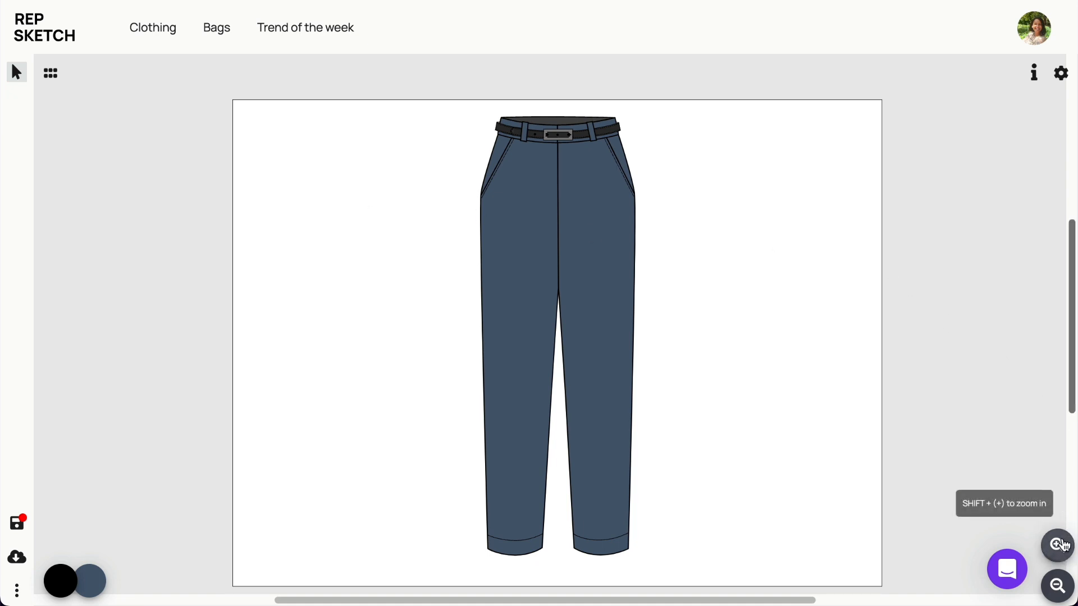
# Reshape the curved bottom edges of both trouser legs into straight-sided V points by collapsing their middle curve handles.
pyautogui.click(1057, 546)
pyautogui.moveTo(1073, 380); pyautogui.dragTo(1071, 409)
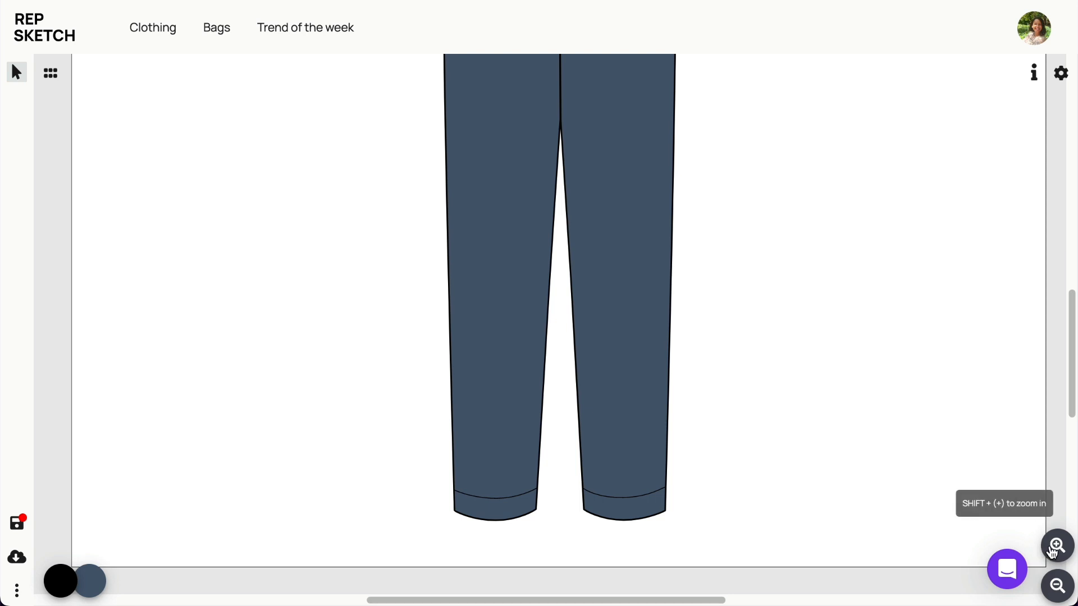
pyautogui.click(1058, 546)
pyautogui.click(1058, 545)
pyautogui.moveTo(1070, 375); pyautogui.dragTo(1071, 405)
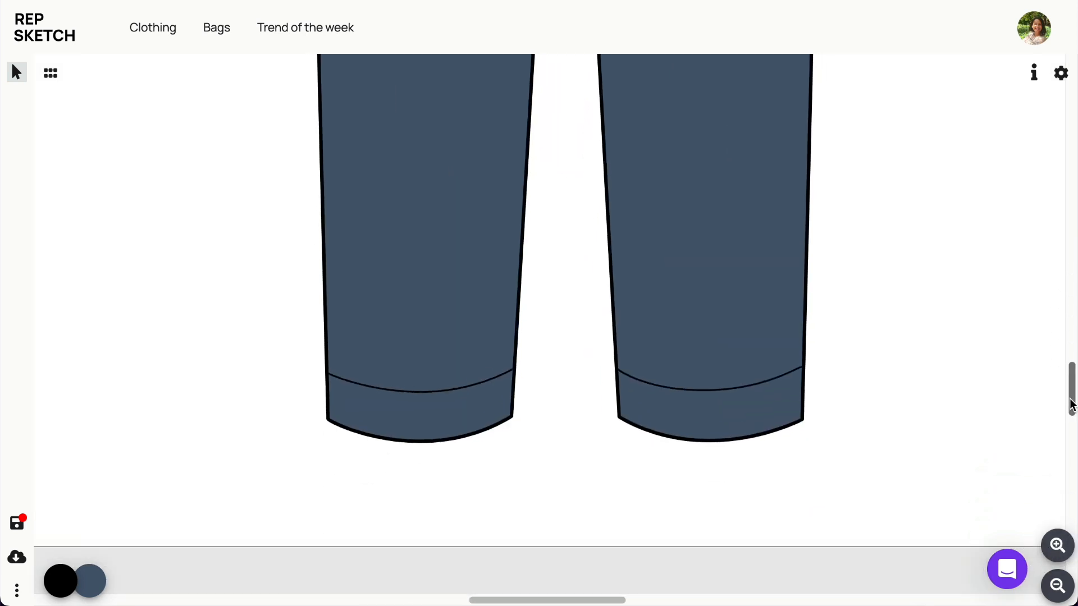
pyautogui.click(414, 374)
pyautogui.click(414, 374)
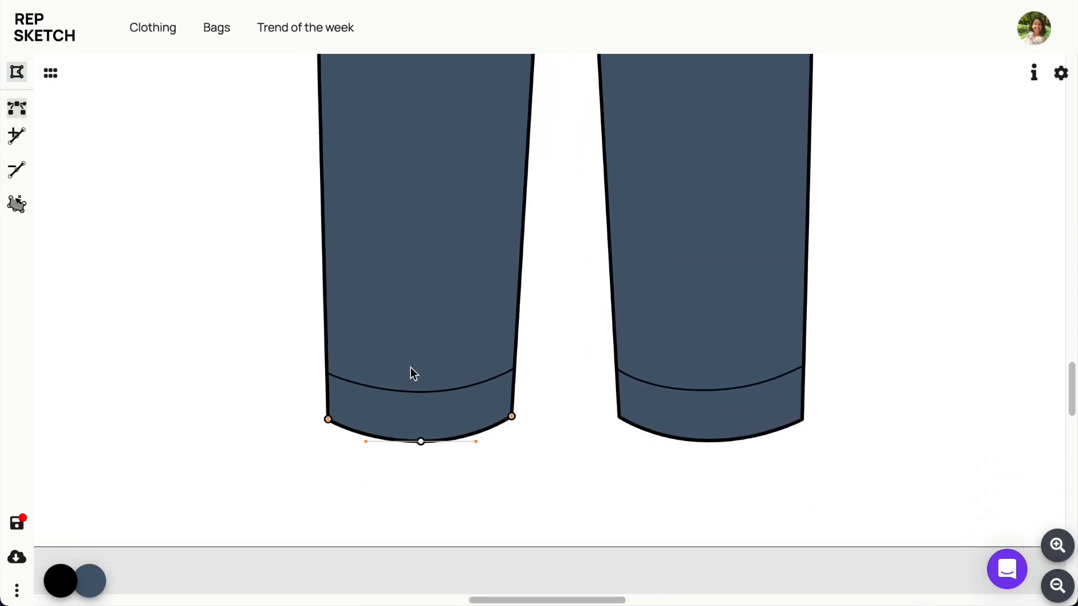
pyautogui.moveTo(366, 444); pyautogui.dragTo(421, 442)
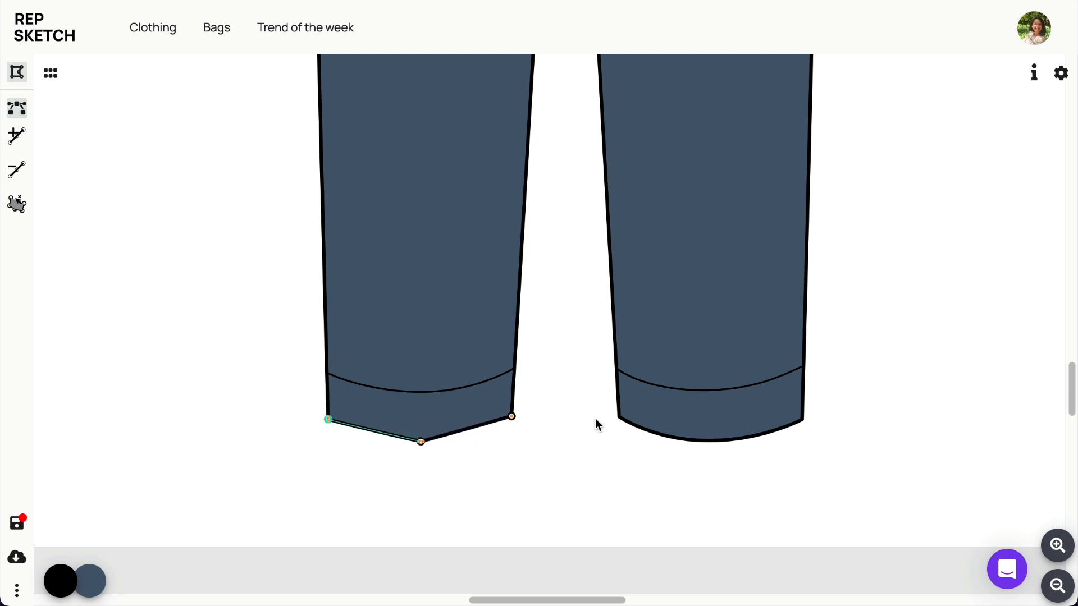
pyautogui.click(712, 417)
pyautogui.click(709, 440)
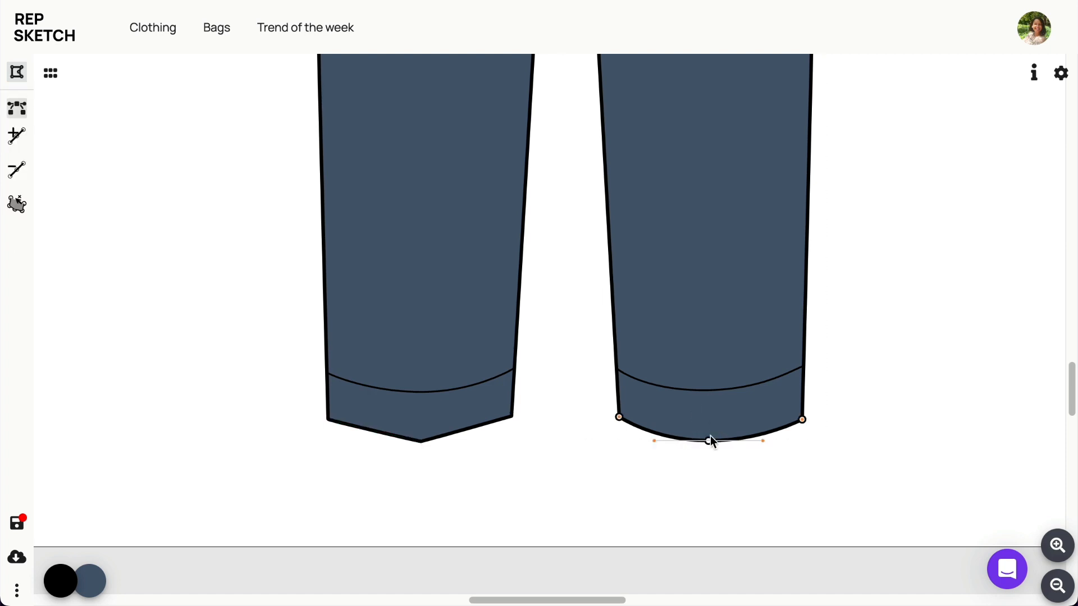
pyautogui.moveTo(654, 442); pyautogui.dragTo(706, 441)
# Straighten the curved cuff lines above both hems into matching V shapes.
pyautogui.click(423, 394)
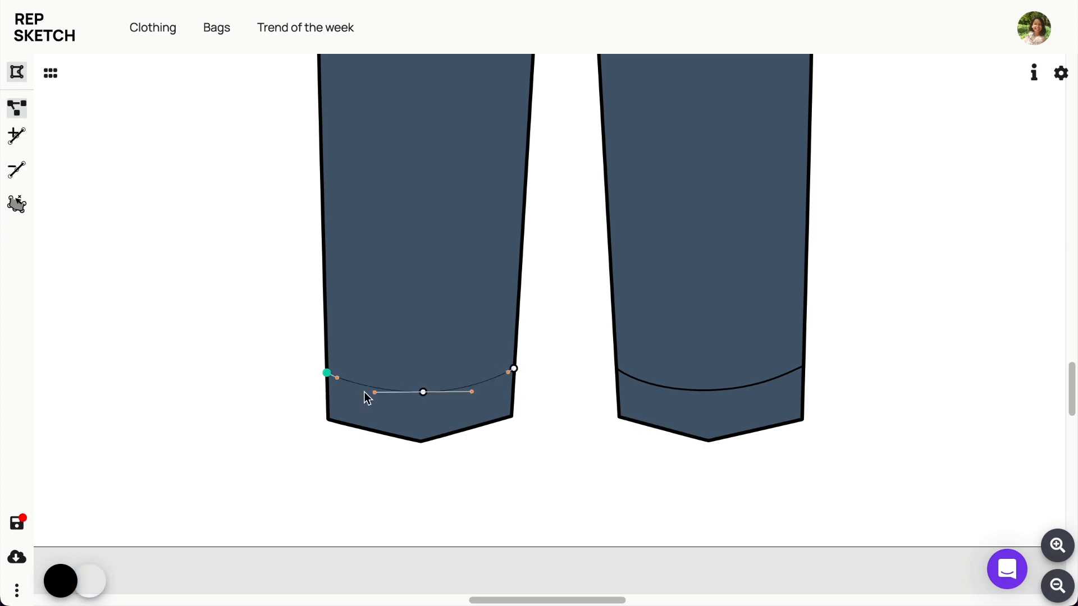
pyautogui.moveTo(369, 393); pyautogui.dragTo(421, 391)
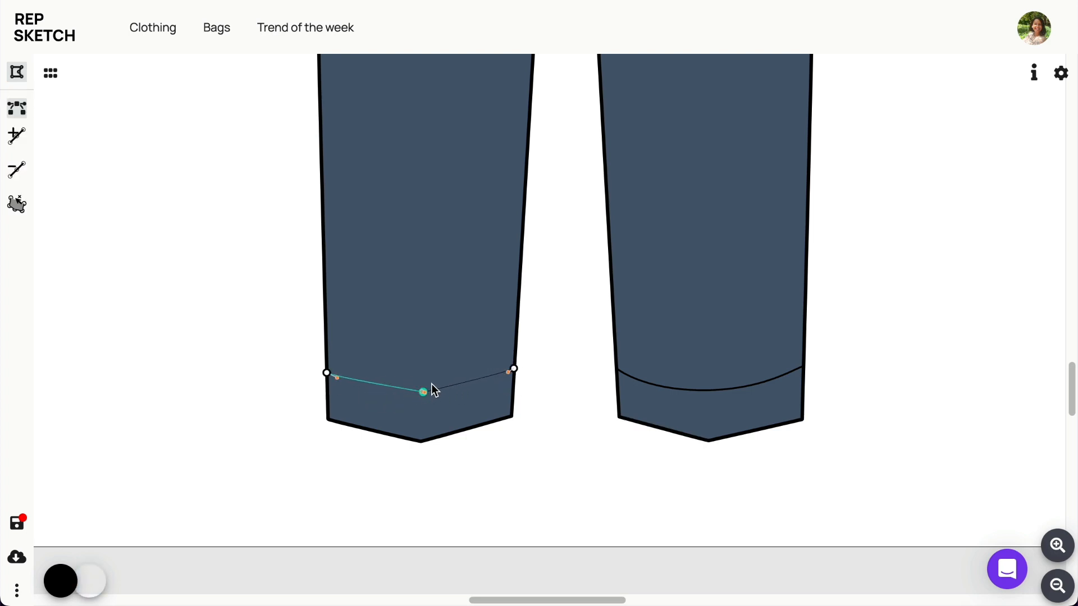
pyautogui.click(434, 389)
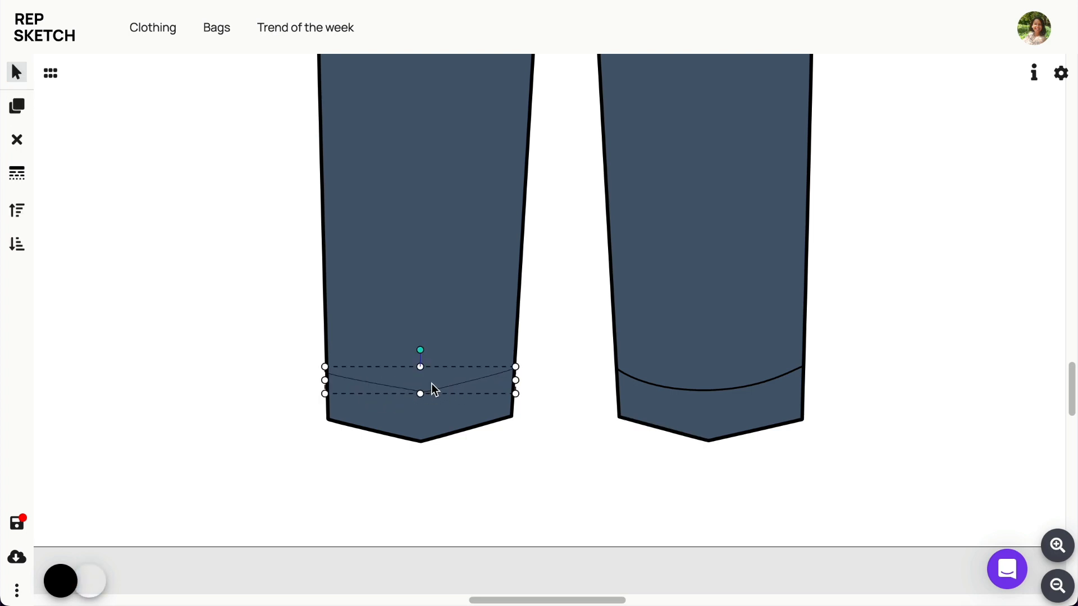
pyautogui.doubleClick(675, 383)
pyautogui.moveTo(767, 389); pyautogui.dragTo(710, 388)
pyautogui.click(894, 486)
# Draw a crease line on the left leg from below the belt loop, angling outward and running down to the hem point.
pyautogui.click(1057, 586)
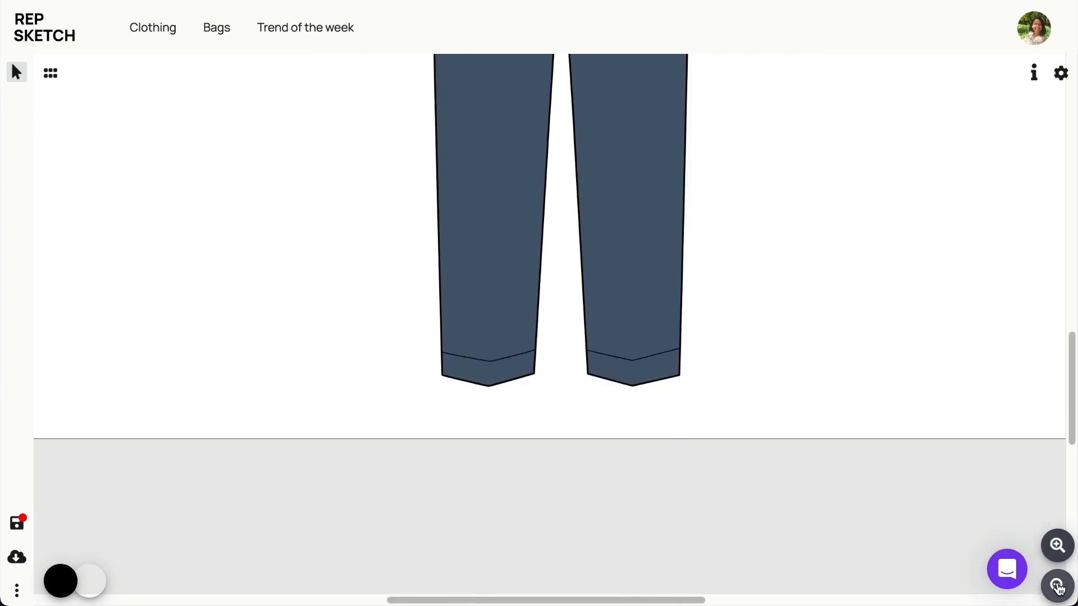
pyautogui.click(1057, 586)
pyautogui.moveTo(1071, 443); pyautogui.dragTo(1071, 371)
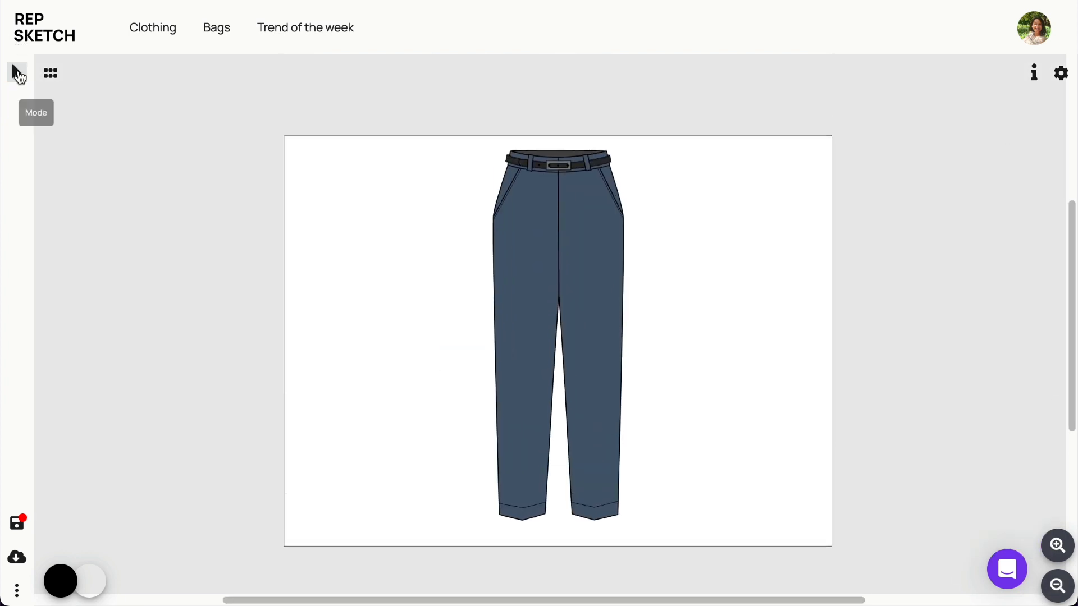
pyautogui.click(17, 72)
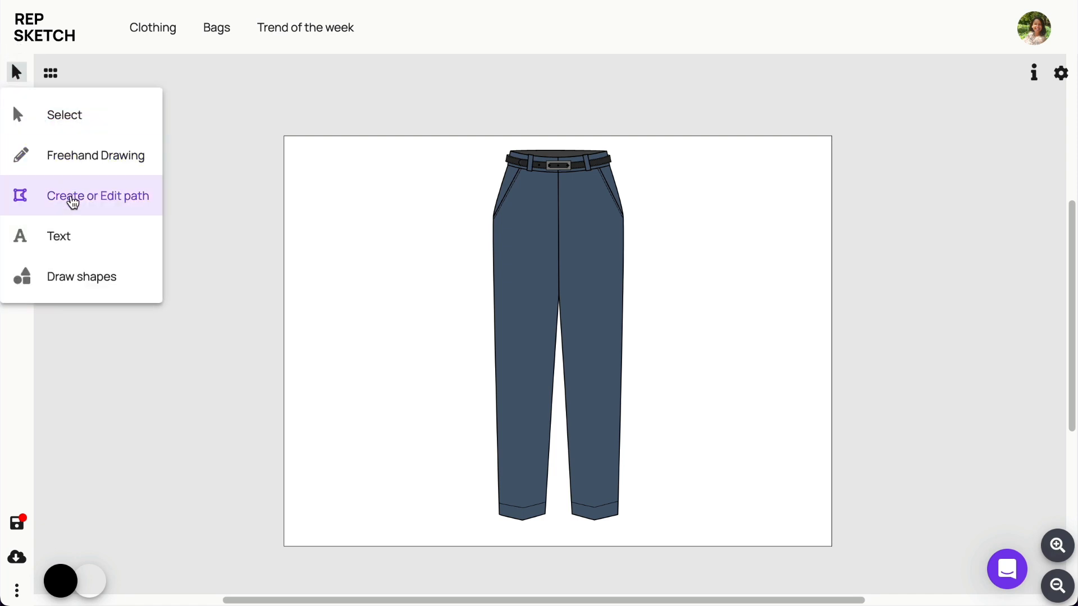
pyautogui.click(73, 200)
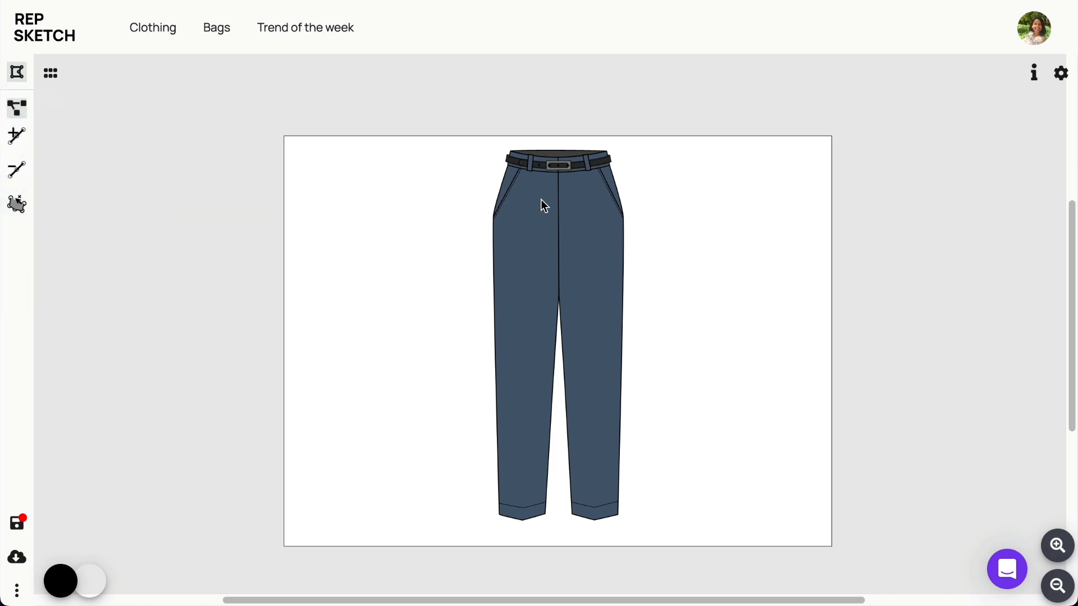
pyautogui.click(535, 172)
pyautogui.click(524, 236)
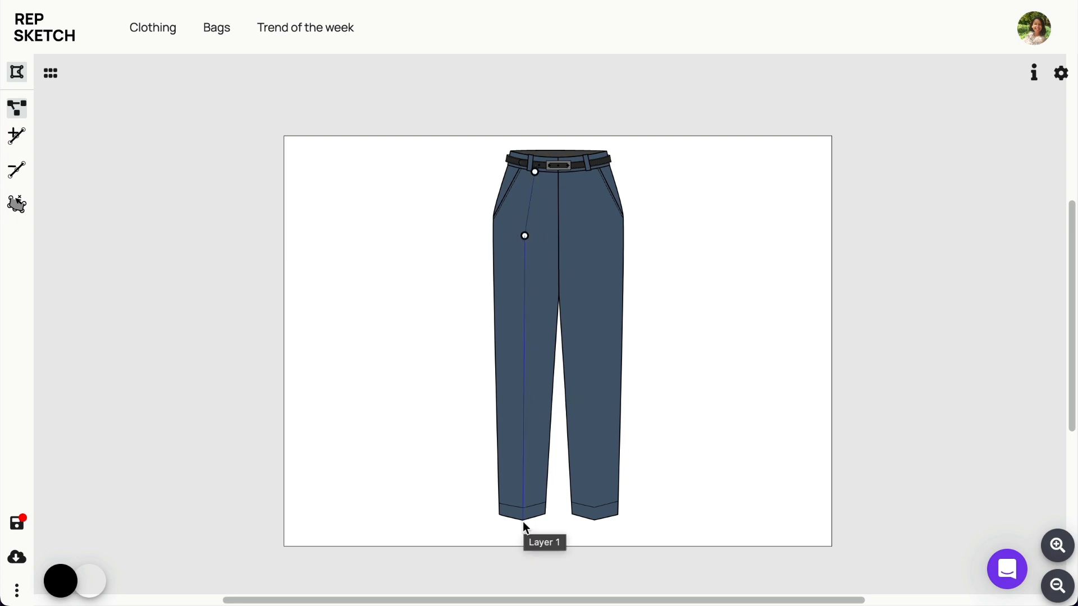
pyautogui.click(523, 521)
pyautogui.press('Escape')
# Duplicate the crease line, mirror it horizontally and place the copy in the matching position on the right leg.
pyautogui.click(526, 253)
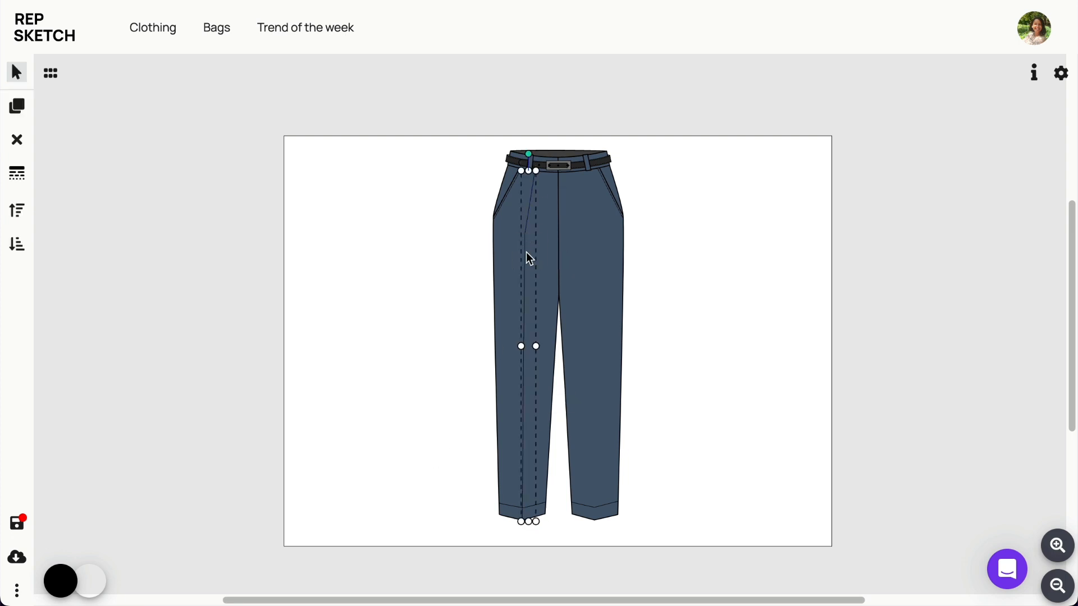
pyautogui.moveTo(526, 253); pyautogui.dragTo(553, 239)
pyautogui.moveTo(555, 342); pyautogui.dragTo(577, 329)
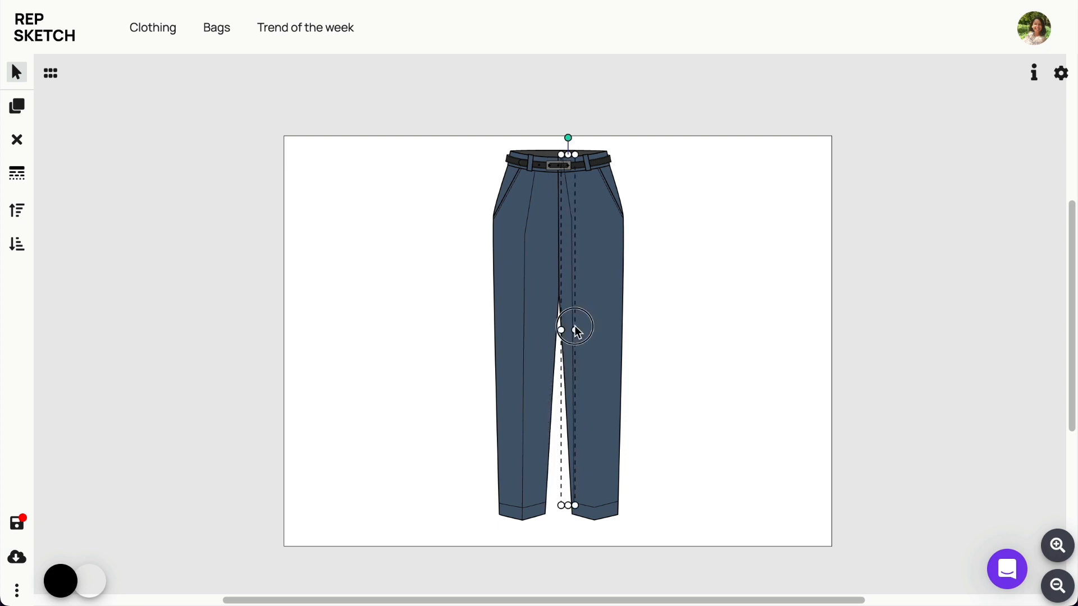
pyautogui.moveTo(567, 235); pyautogui.dragTo(588, 244)
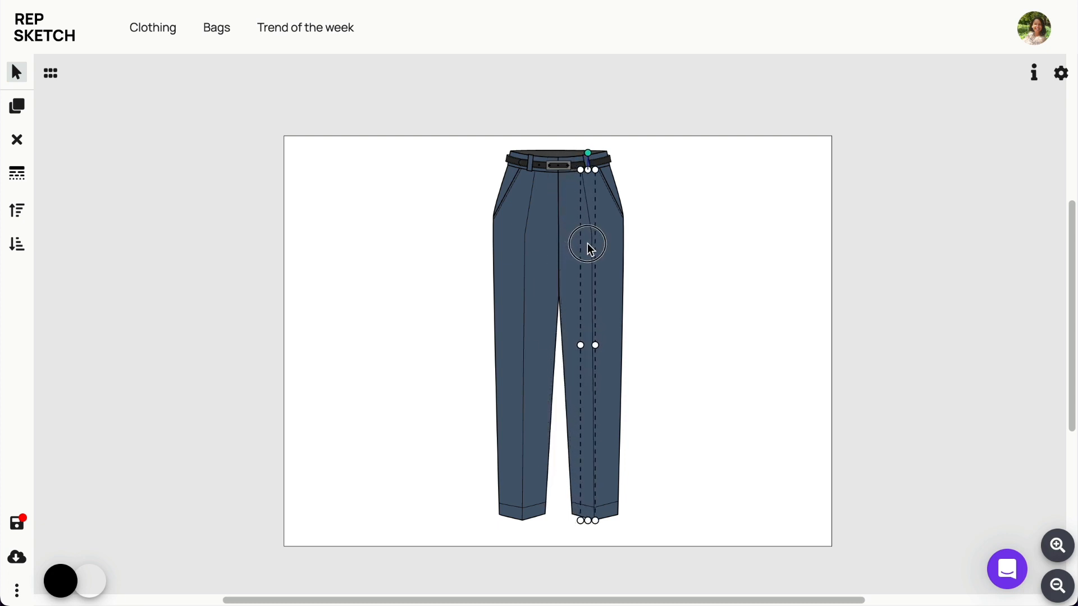
pyautogui.press('Delete')
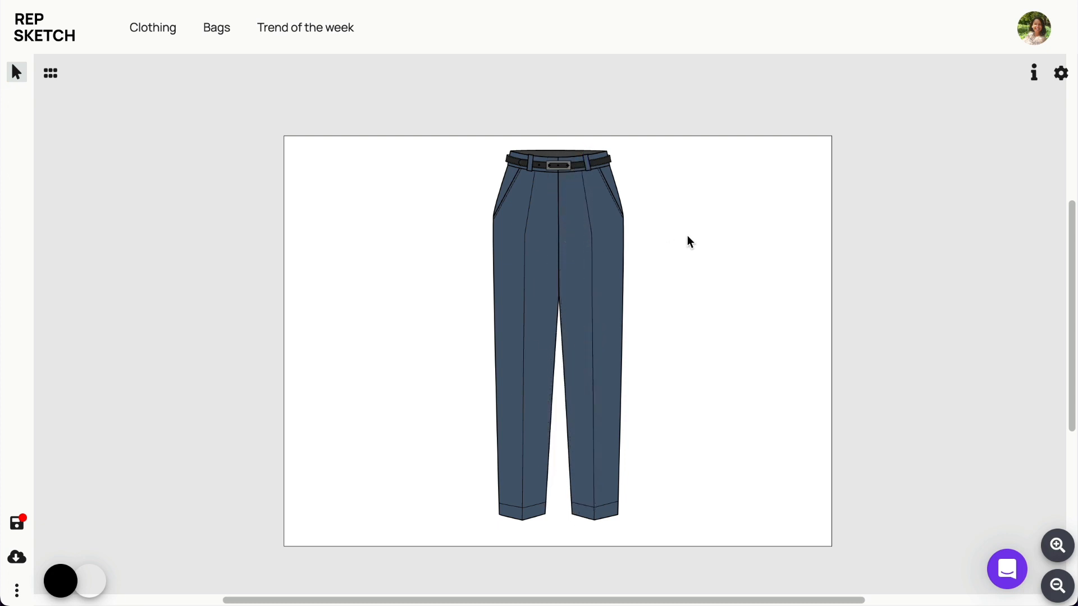
# Draw a fly stitching path down from the waistband beside the center seam, curving in to meet the seam.
pyautogui.click(1058, 545)
pyautogui.click(1058, 546)
pyautogui.click(1058, 546)
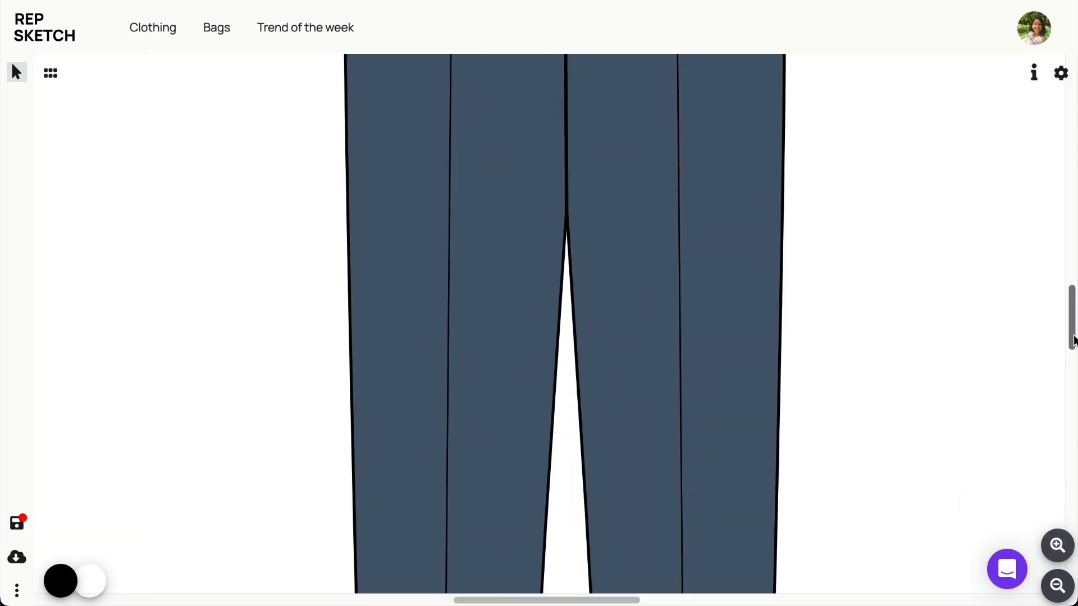
pyautogui.moveTo(1071, 326); pyautogui.dragTo(1070, 282)
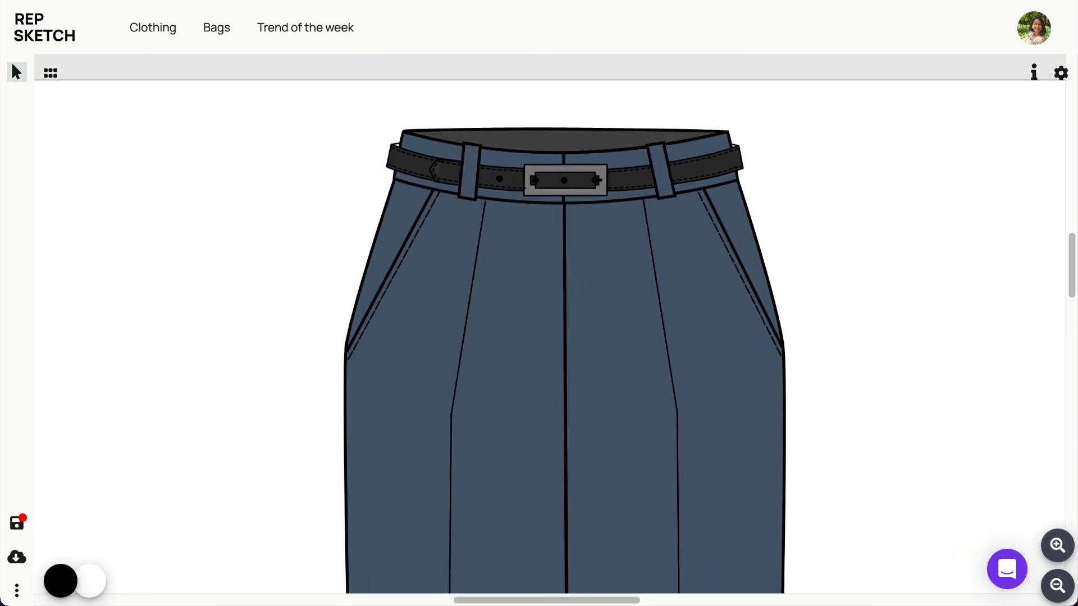
pyautogui.click(21, 76)
pyautogui.click(110, 198)
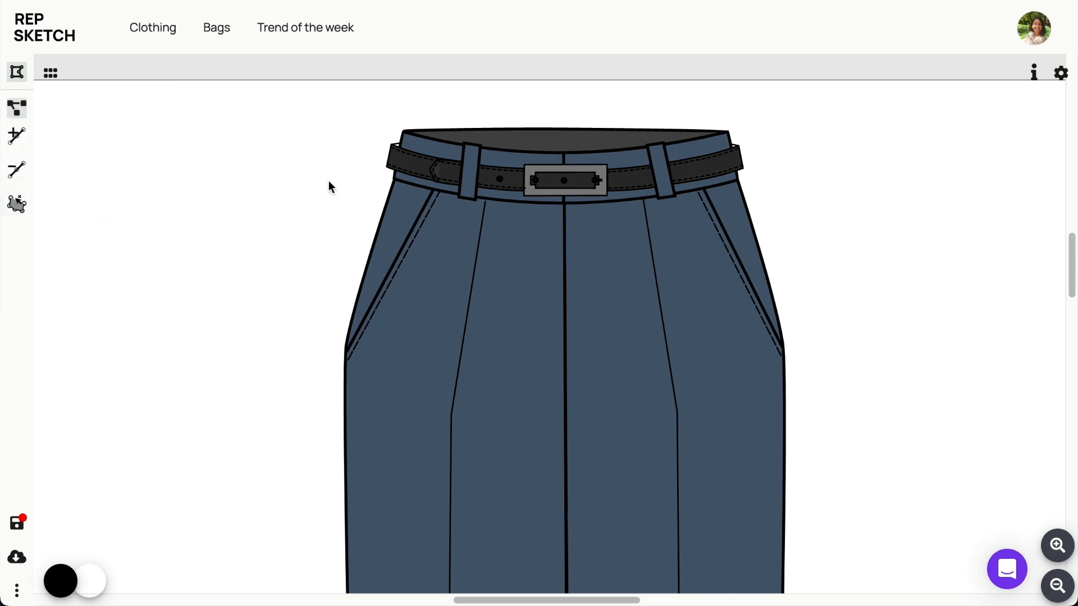
pyautogui.click(597, 203)
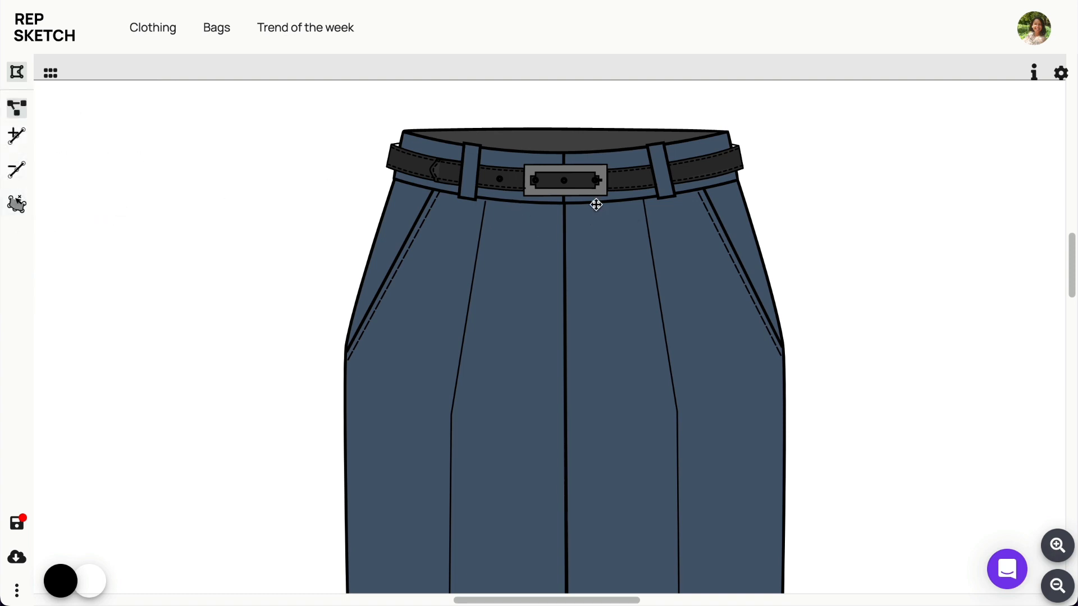
pyautogui.click(600, 359)
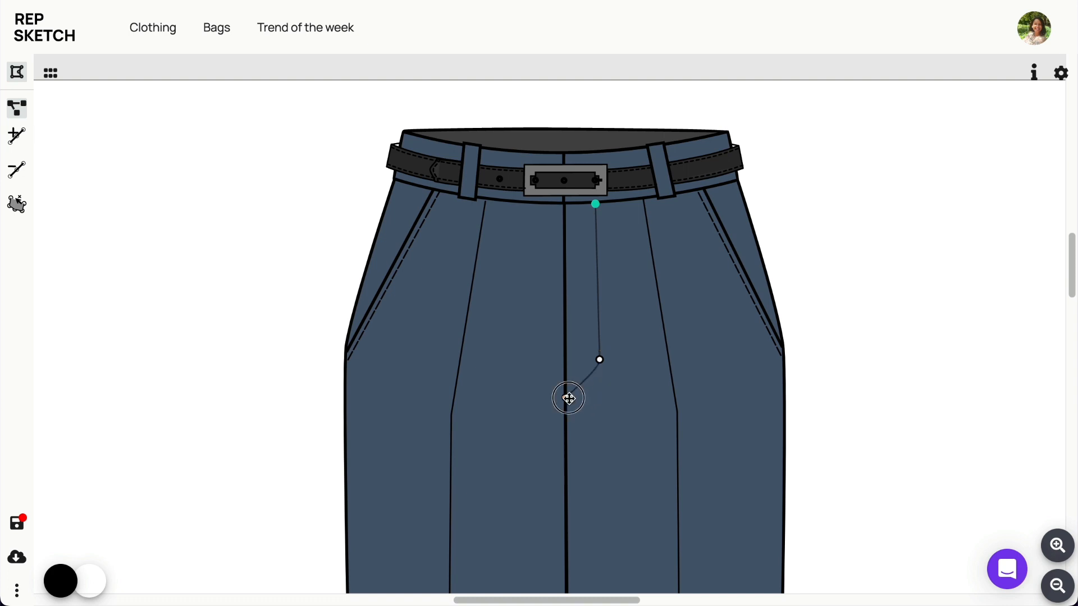
pyautogui.moveTo(567, 398); pyautogui.dragTo(540, 399)
# Round the fly path's lower bend into the center seam and change its solid stroke to the finely dashed stitch style.
pyautogui.click(589, 341)
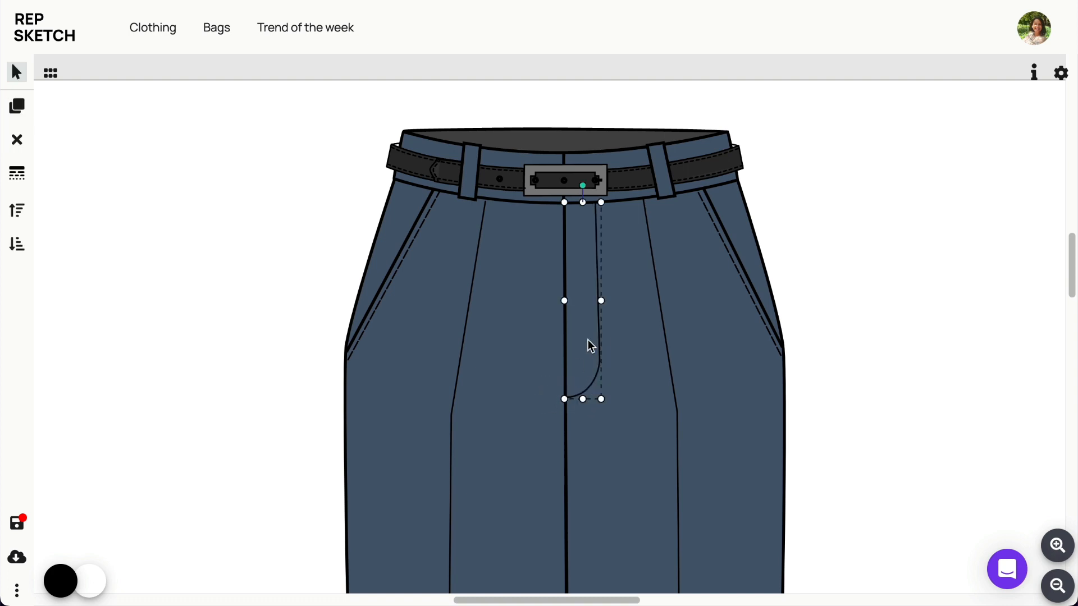
pyautogui.click(18, 180)
pyautogui.click(115, 282)
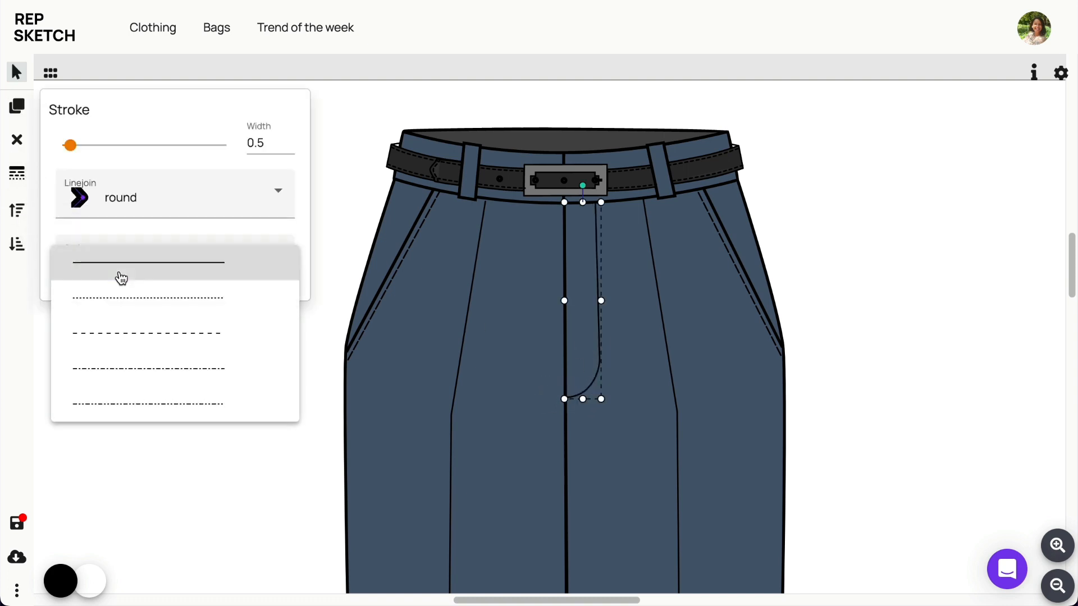
pyautogui.click(124, 298)
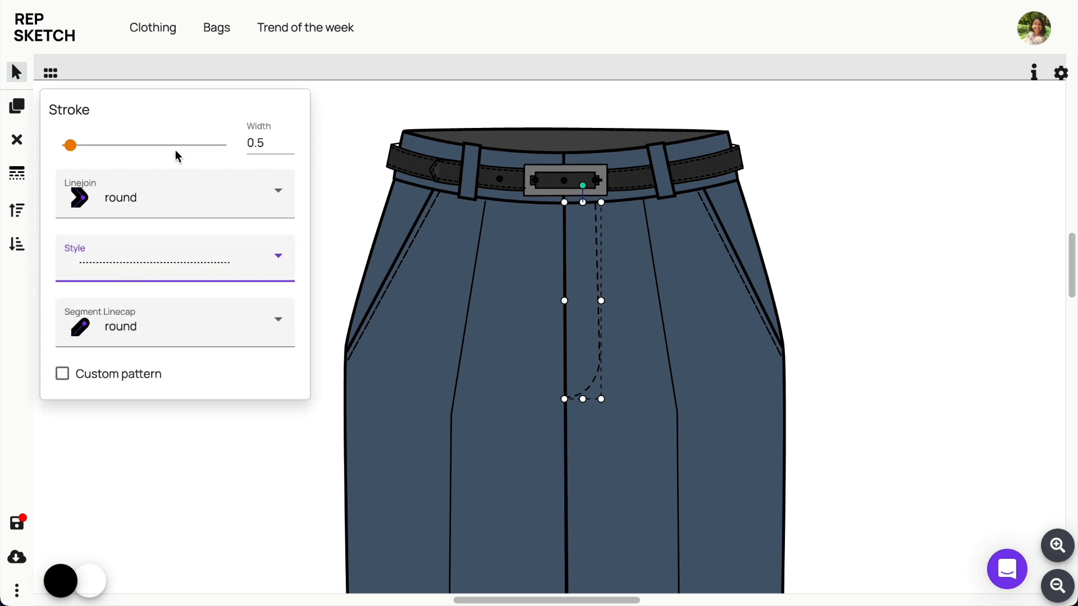
# Duplicate the dashed fly line, place the copy just outside the original and stretch it slightly to form a parallel second stitch row.
pyautogui.click(17, 107)
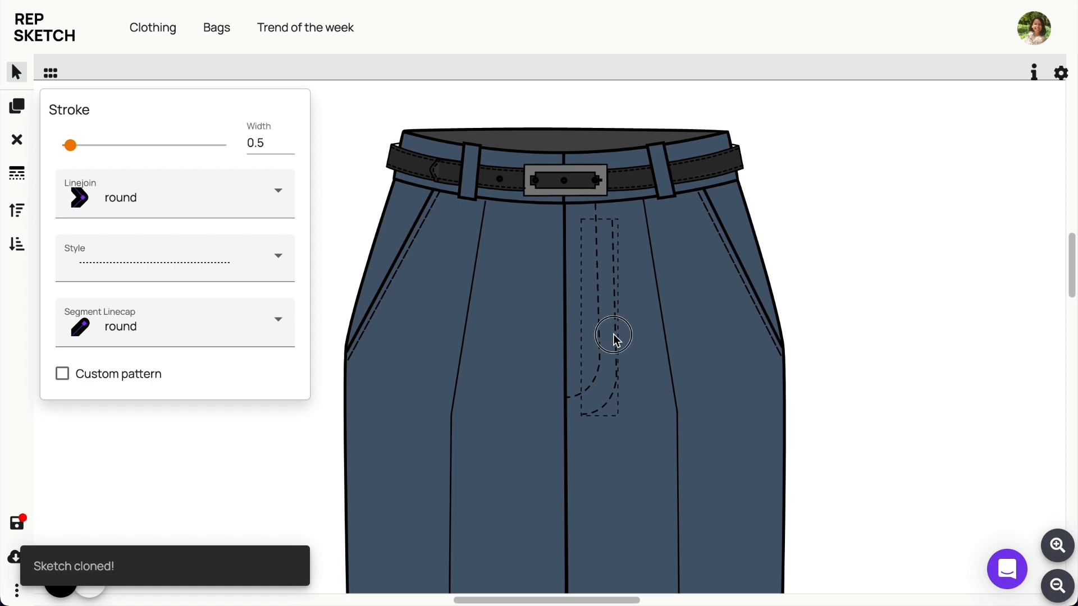
pyautogui.moveTo(613, 335); pyautogui.dragTo(601, 318)
pyautogui.moveTo(563, 398); pyautogui.dragTo(563, 405)
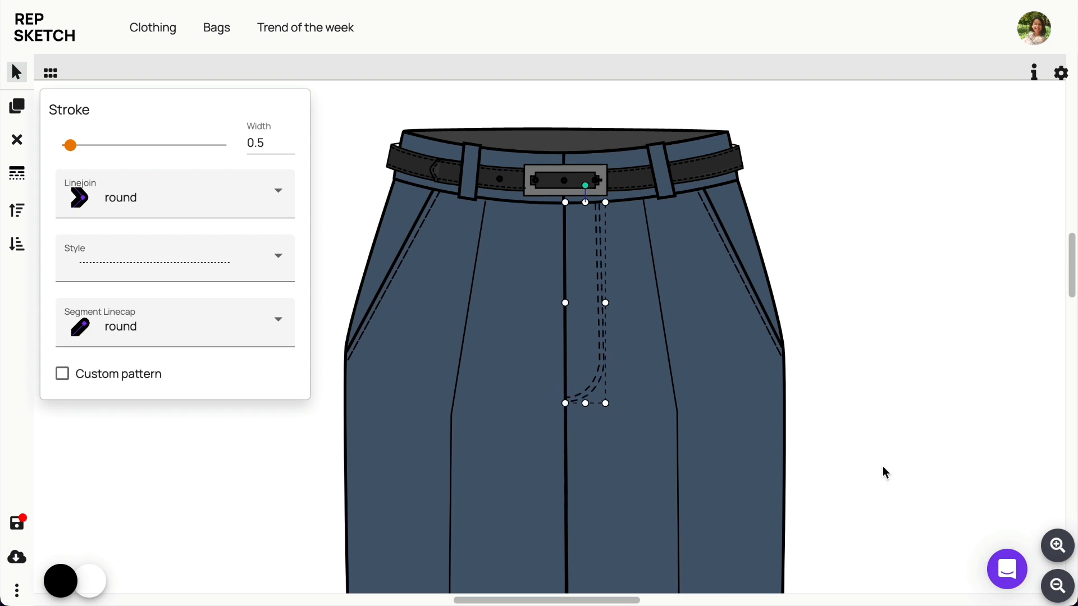
# Select all parts of the finished trousers, group them into one object and clear the selection.
pyautogui.click(1057, 586)
pyautogui.moveTo(1072, 362); pyautogui.dragTo(1072, 379)
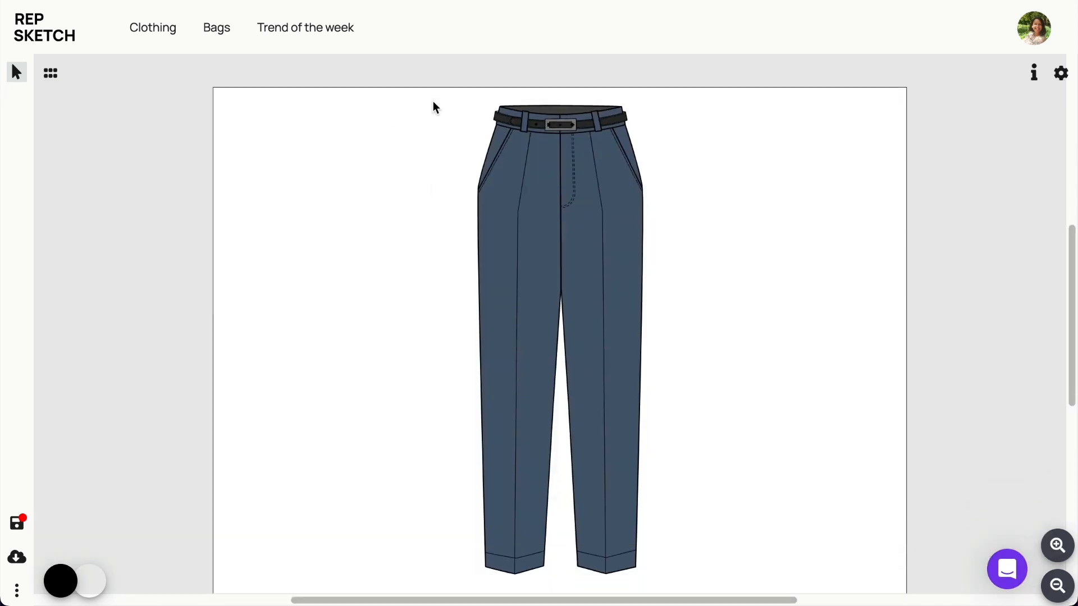
pyautogui.moveTo(436, 84)
pyautogui.mouseDown()
pyautogui.moveTo(579, 315)
pyautogui.moveTo(698, 544)
pyautogui.moveTo(699, 584)
pyautogui.mouseUp()
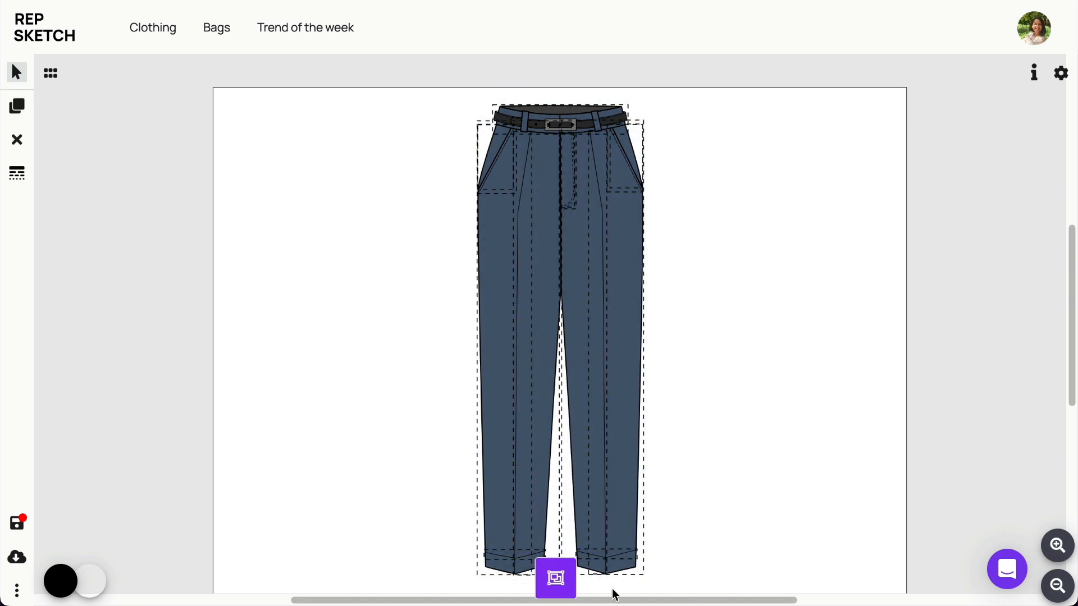
pyautogui.click(566, 584)
pyautogui.click(800, 262)
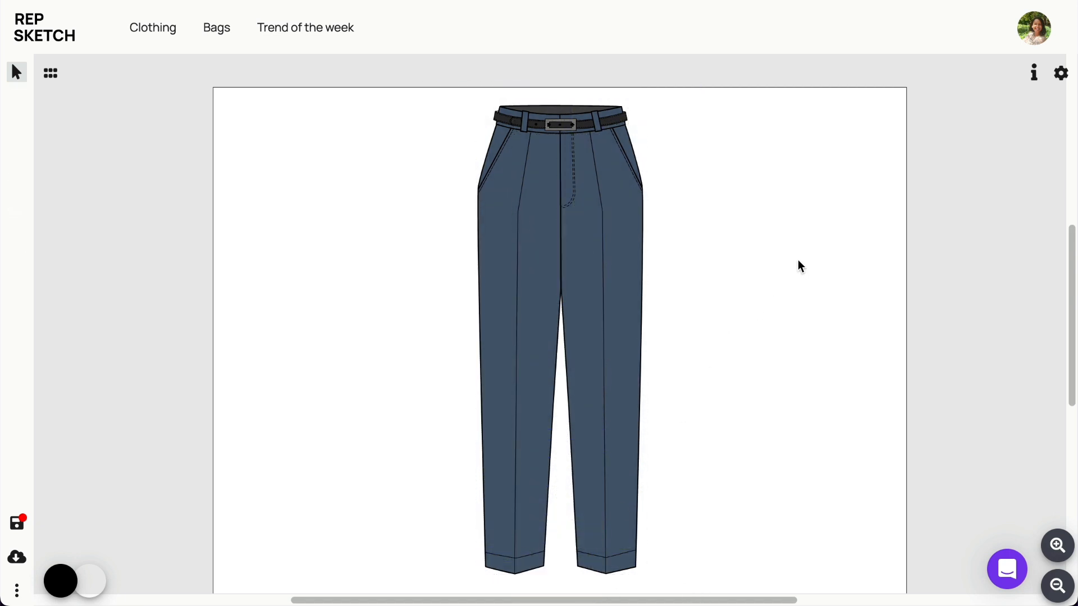